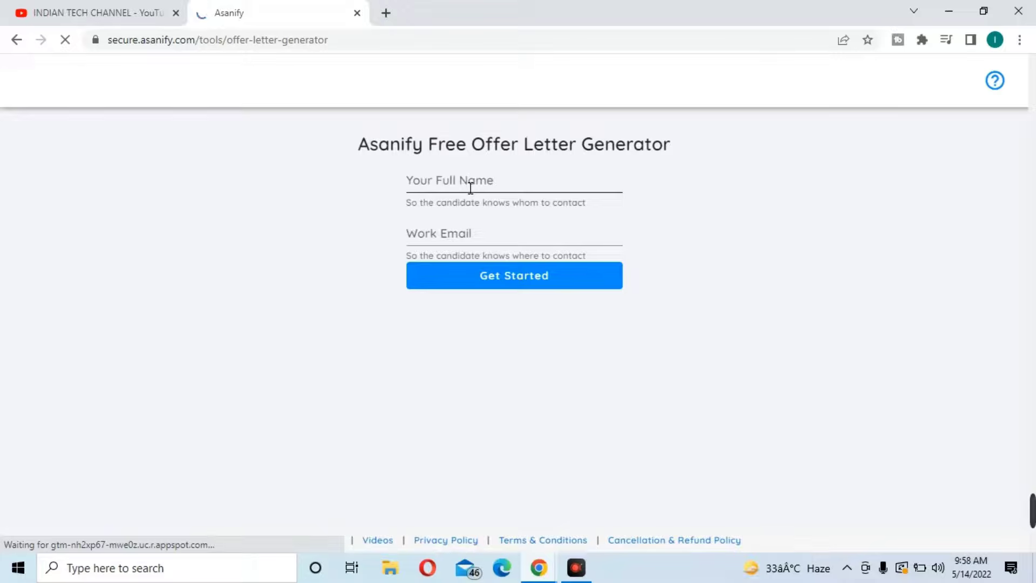
Enter your full name in the Your Full Name field, correcting the typos
left_click(464, 190)
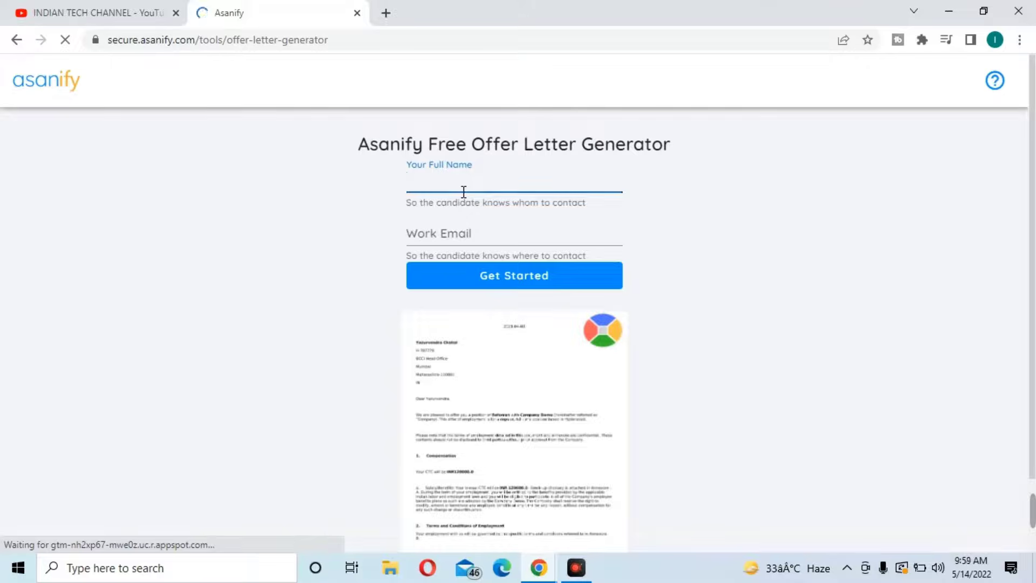
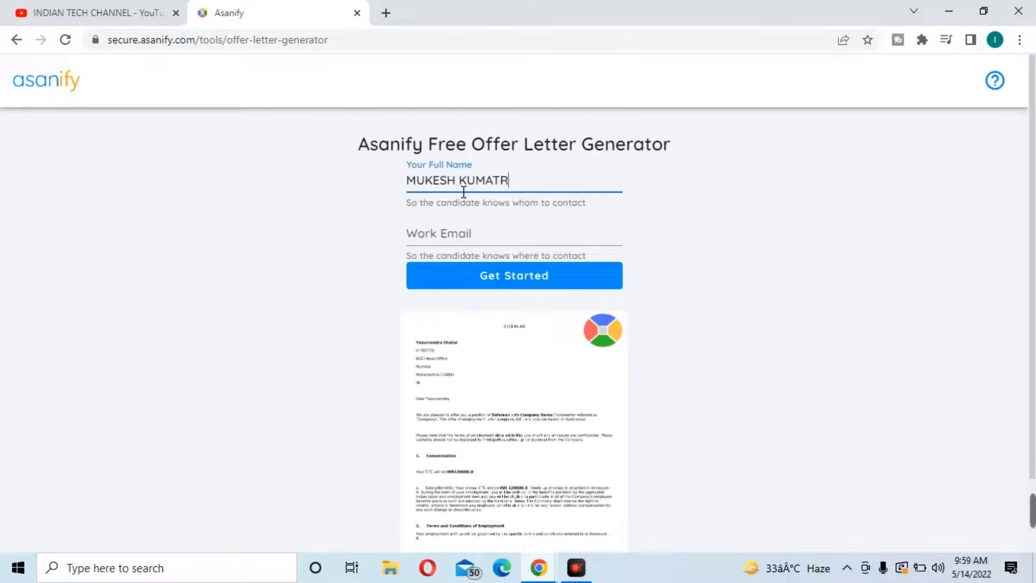
Type your work email address into the Work Email field, fixing mistyped letters
left_click(467, 240)
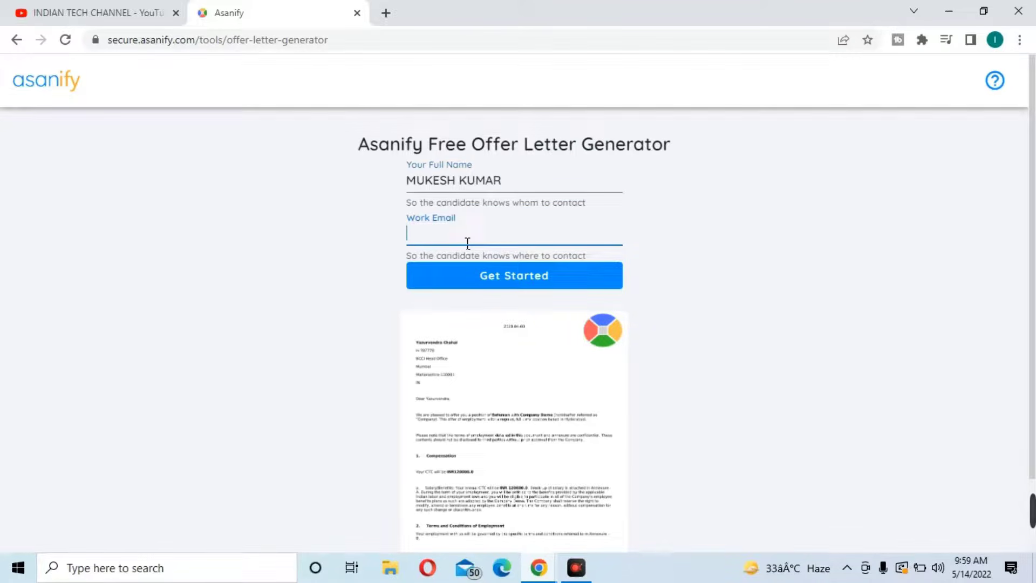
type("M")
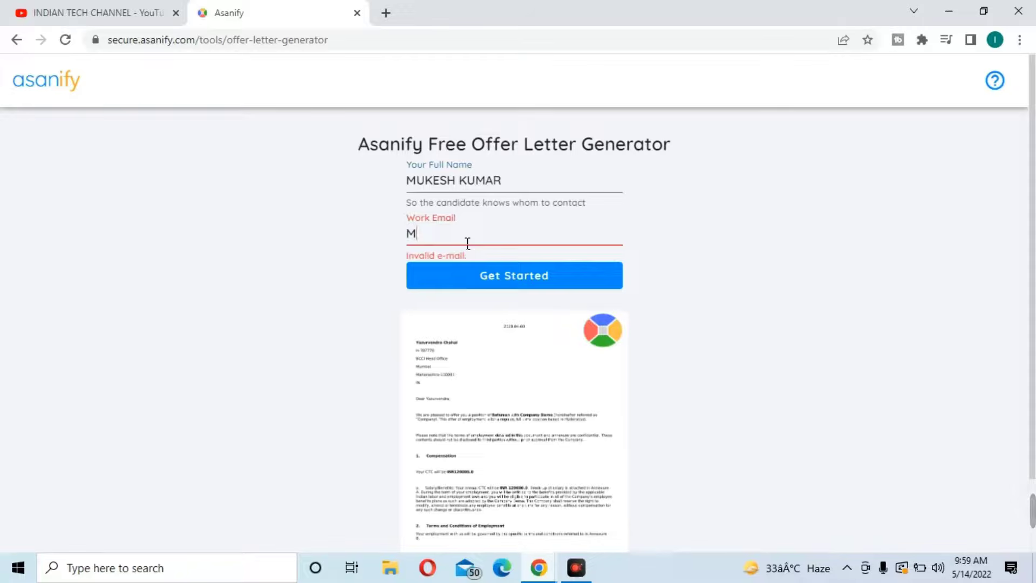
key("BackSpace")
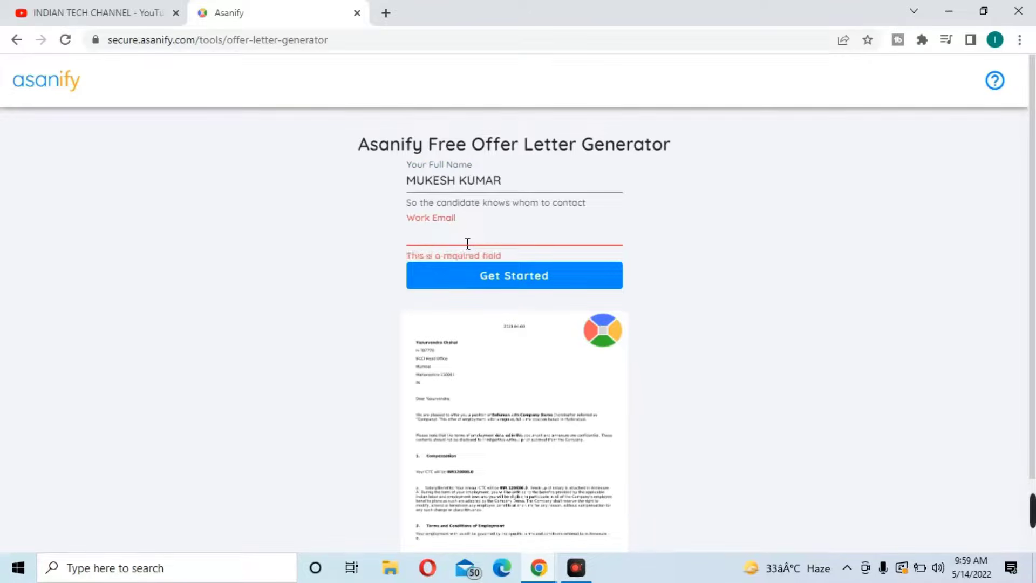
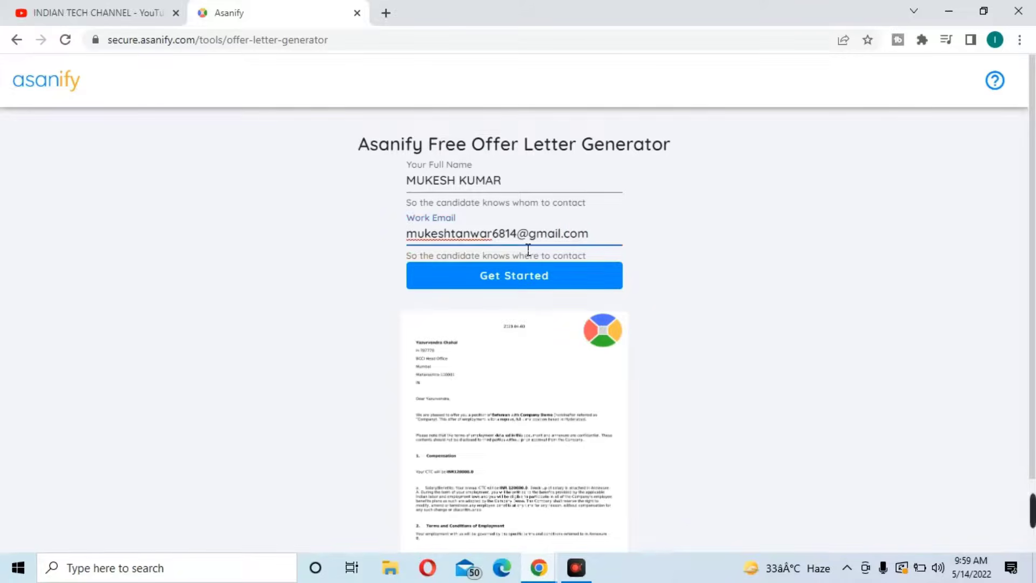
Start the offer letter with company name SHOP AND SAVE and continue to candidate details
left_click(532, 278)
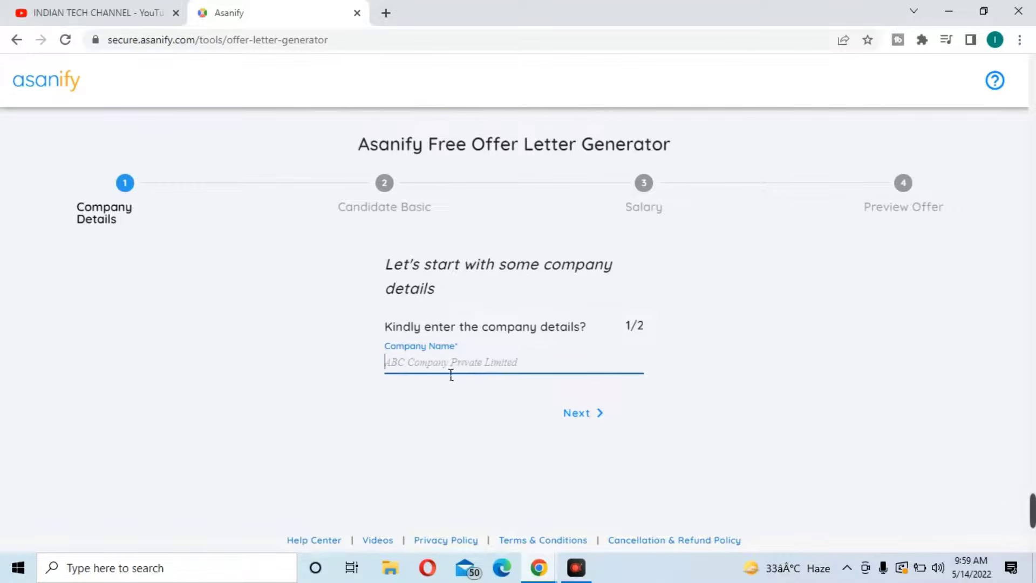
type("s")
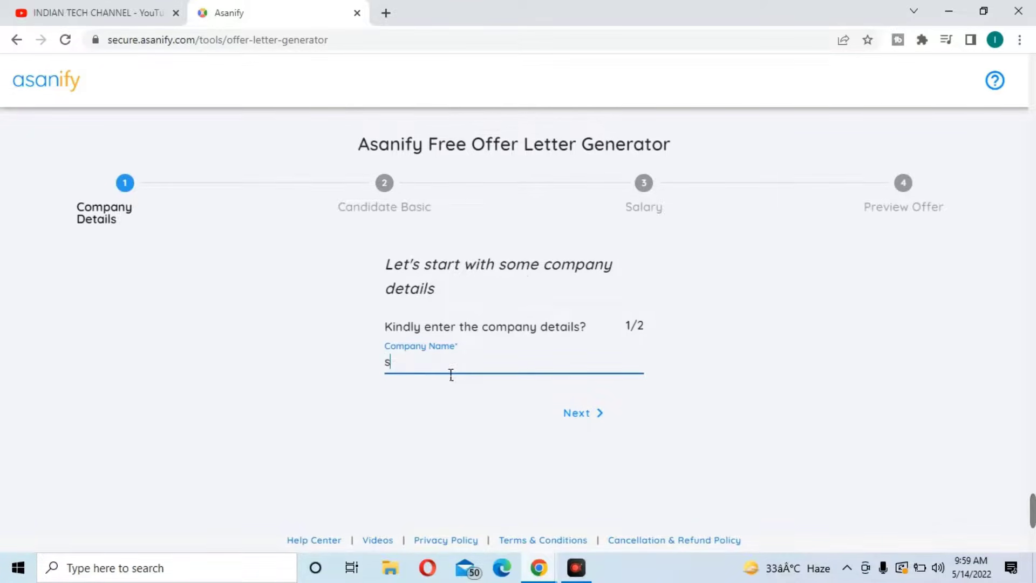
type("hop")
key("BackSpace")
key("BackSpace")
key("BackSpace")
key("BackSpace")
type("SHOP AND ")
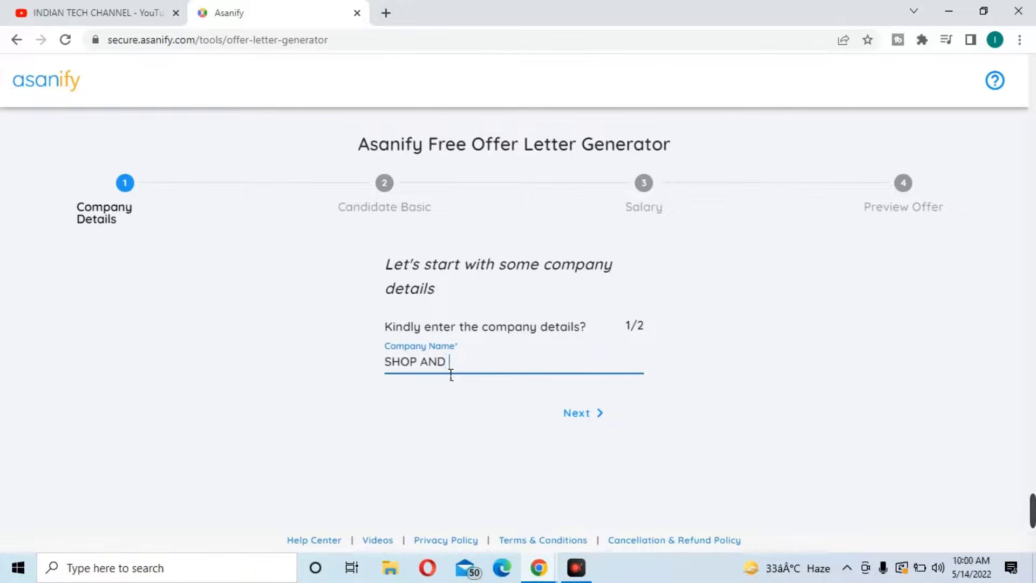
type("SAVE")
left_click(611, 421)
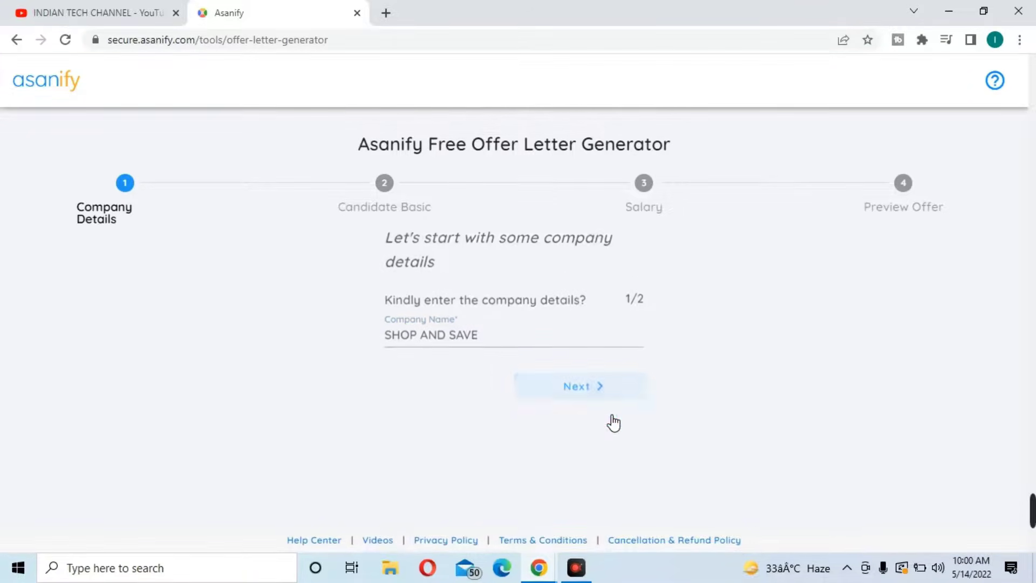
left_click(610, 421)
left_click(470, 343)
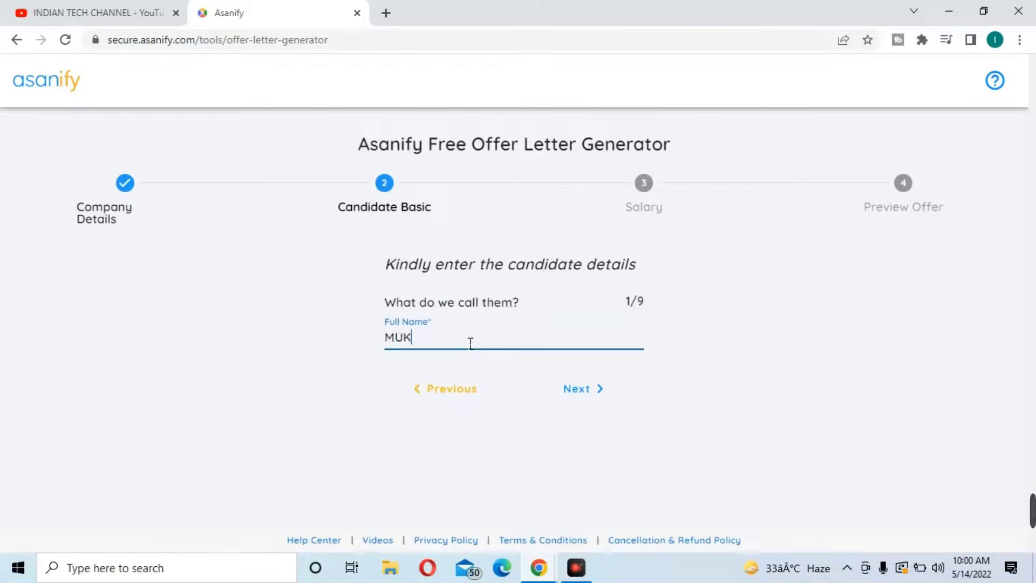
Enter the candidate's full name and set the joining date to 7 January 2020
left_click(589, 392)
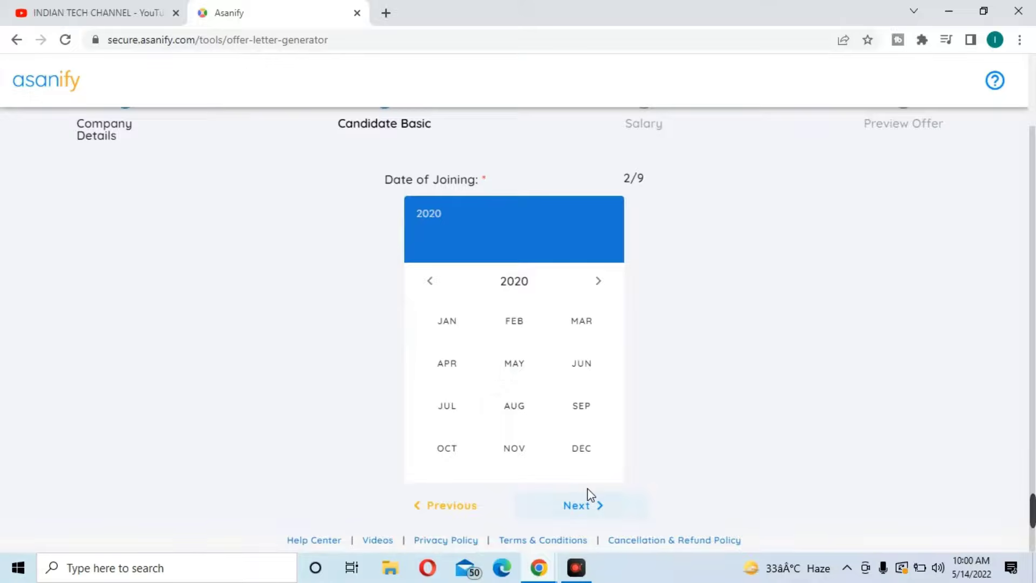
left_click(460, 326)
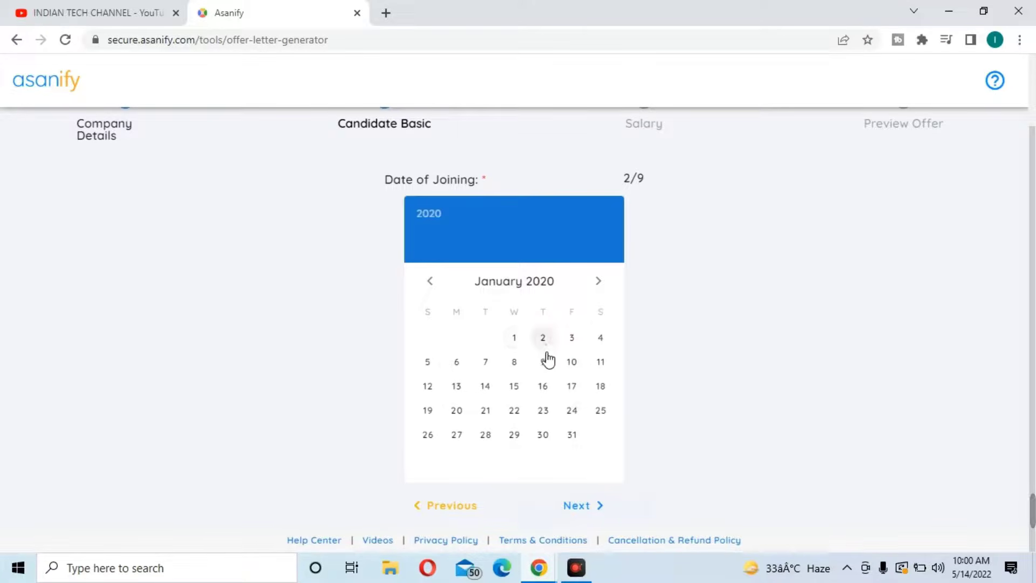
left_click(487, 363)
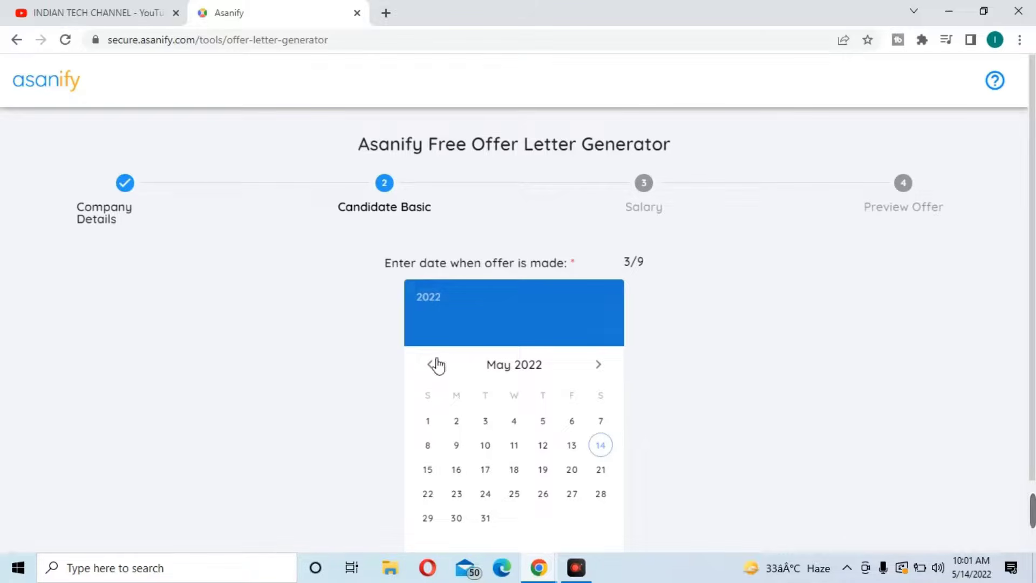
Set the offer date to 10 March 2020
left_click(438, 303)
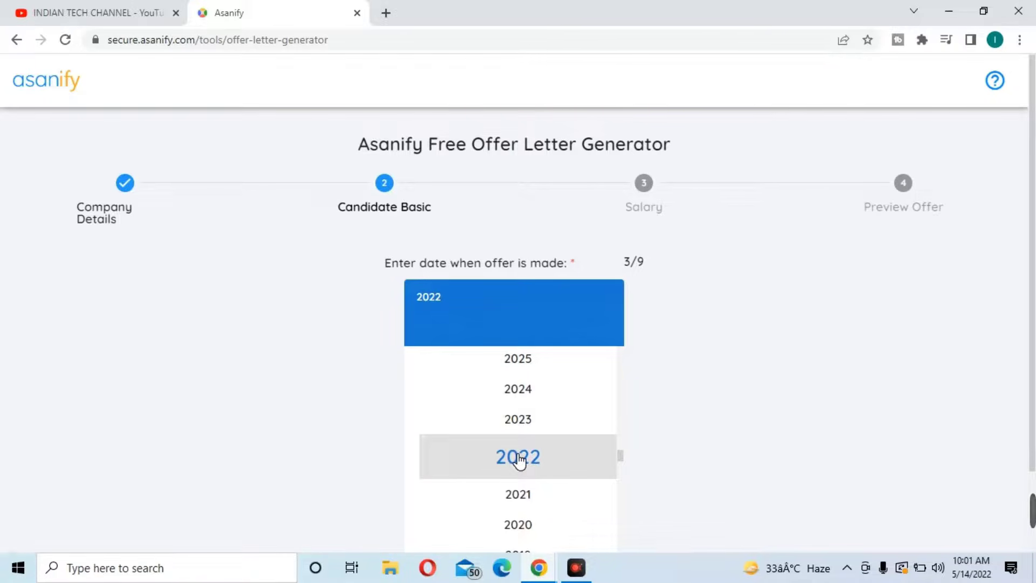
left_click(521, 526)
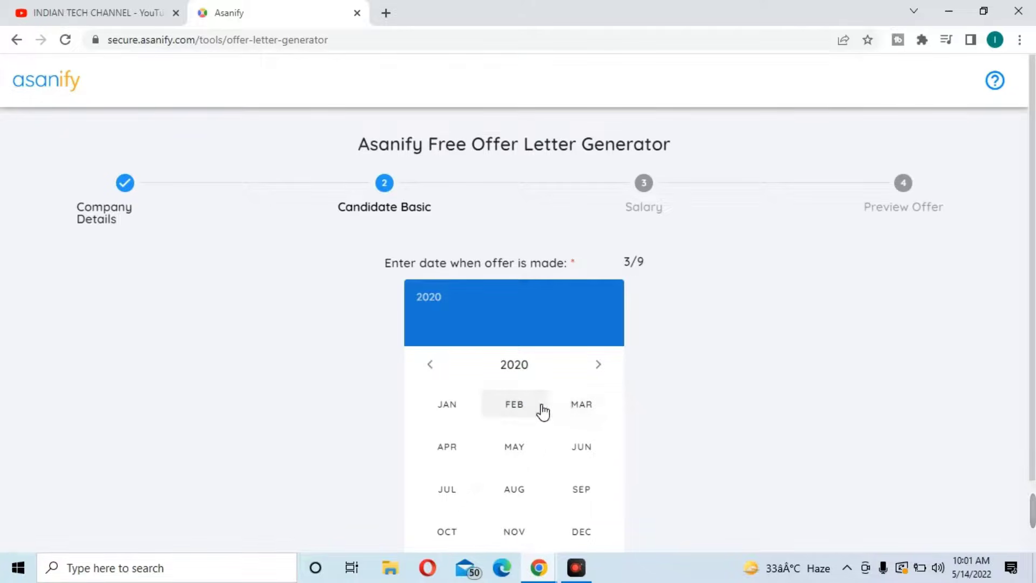
left_click(581, 413)
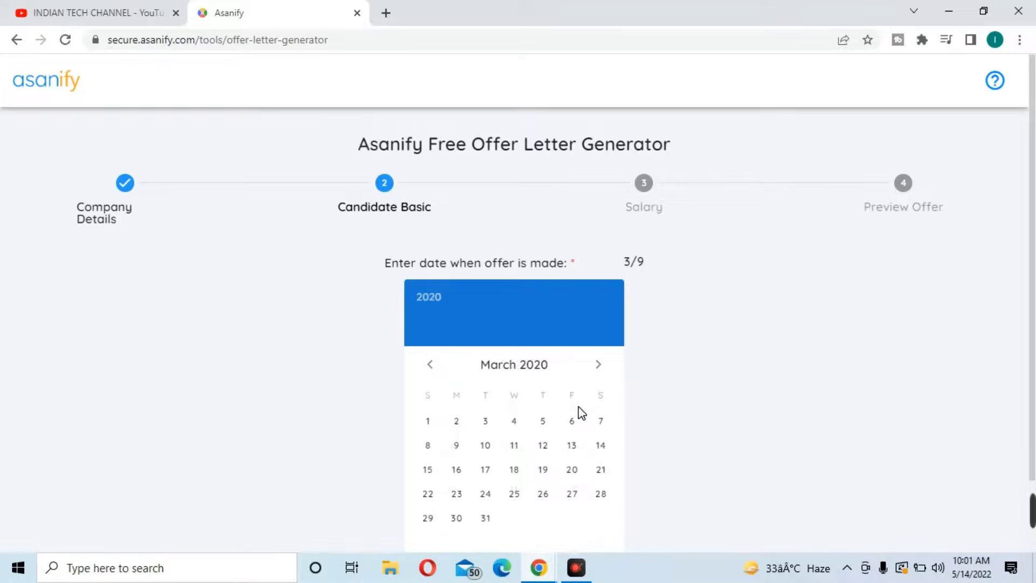
left_click(486, 445)
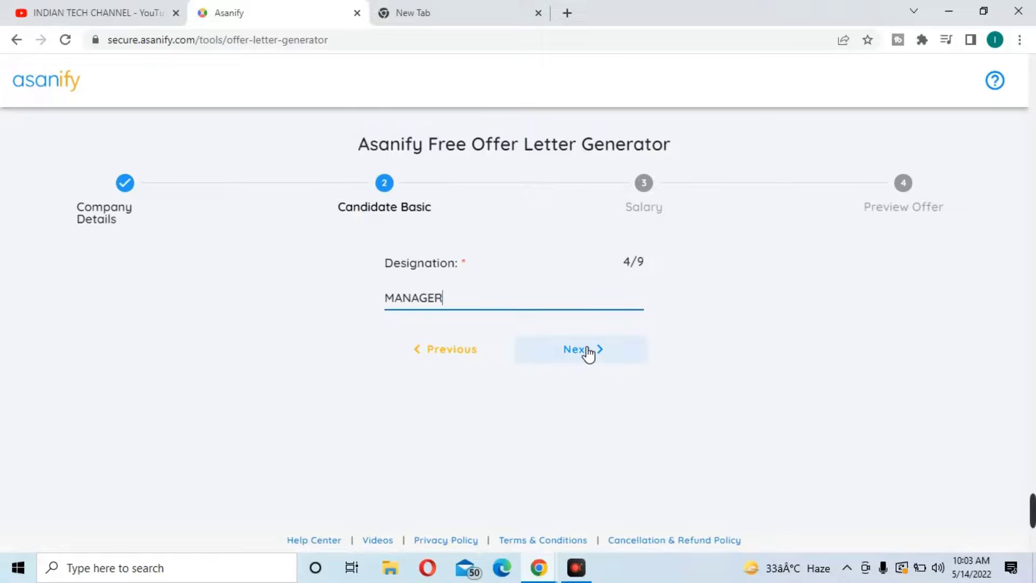
Confirm the MANAGER designation and enter FMCG RETAIL as the department
left_click(586, 351)
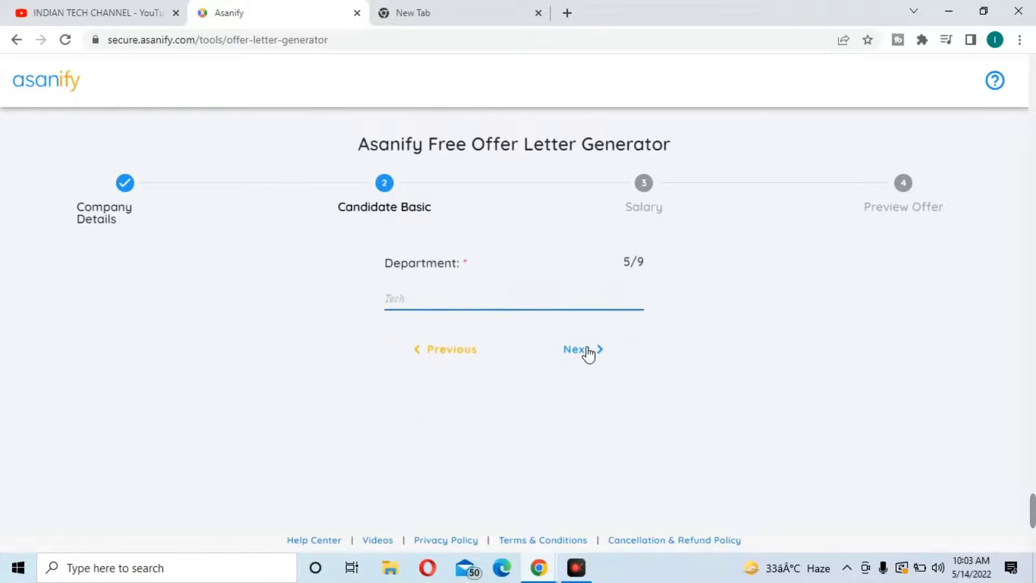
left_click(470, 309)
type("FMCG RETA")
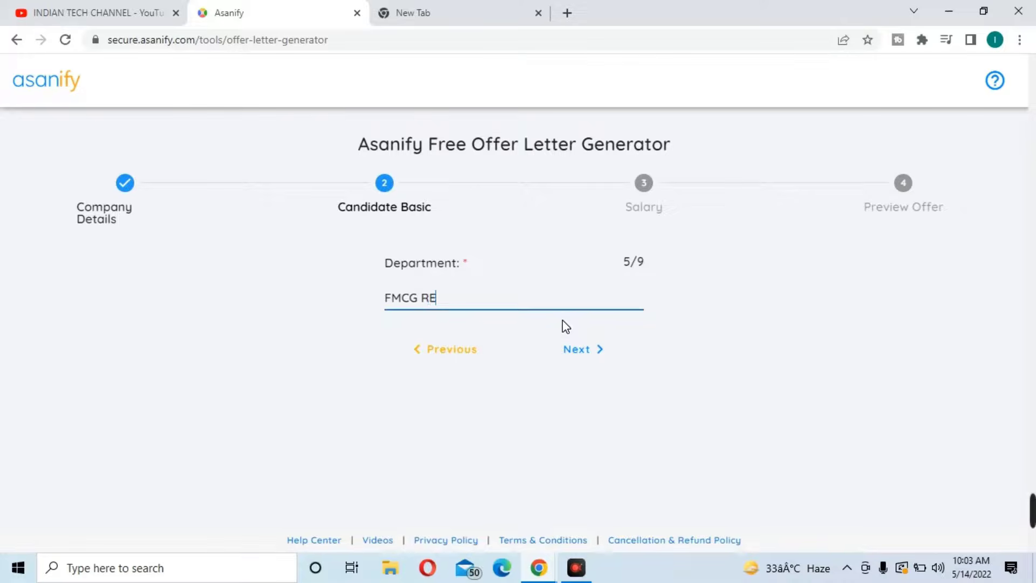
type("IL")
Fill in the candidate's address state, country and pincode
left_click(577, 351)
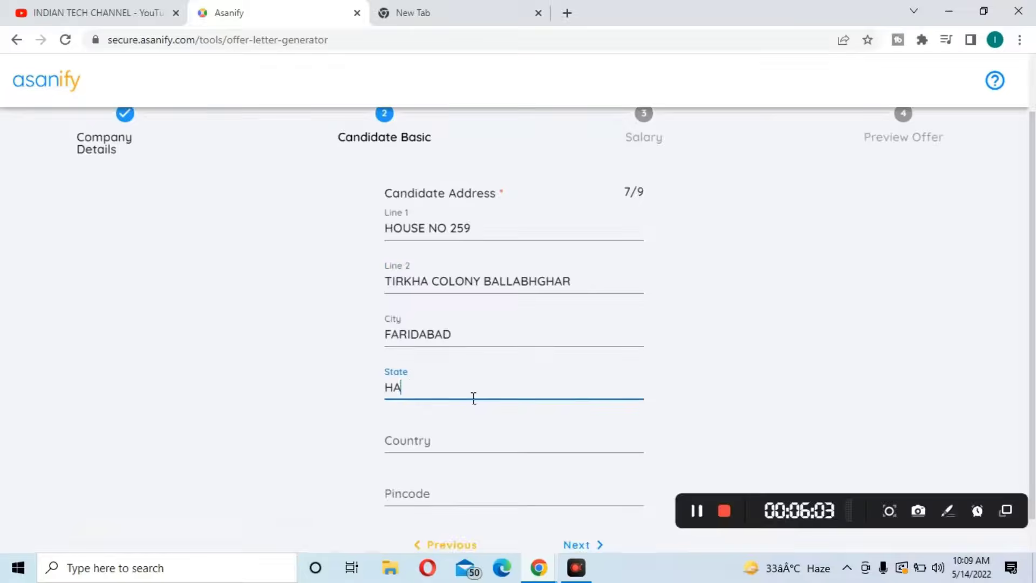
type("RYANA")
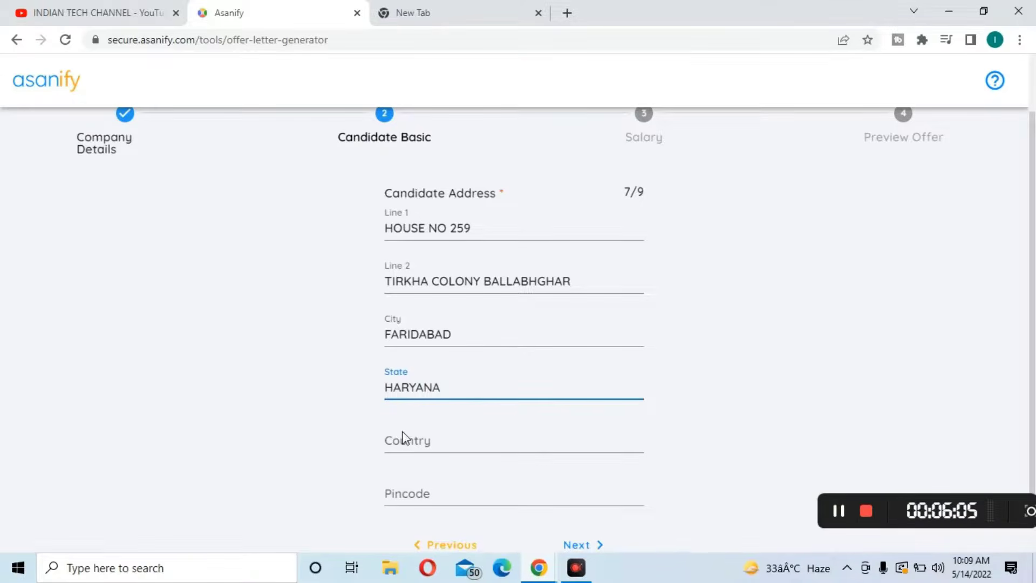
left_click(469, 450)
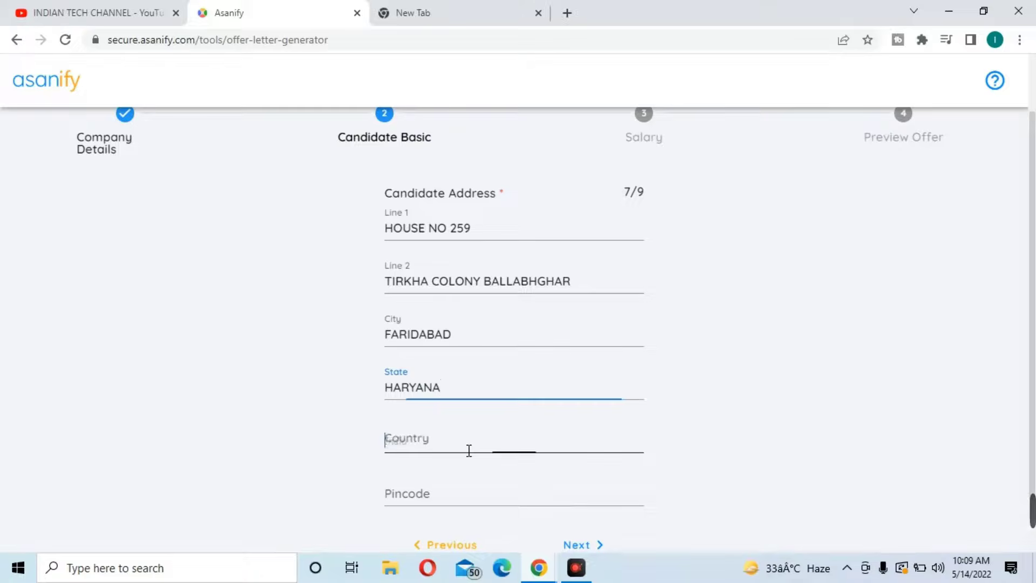
type("IND")
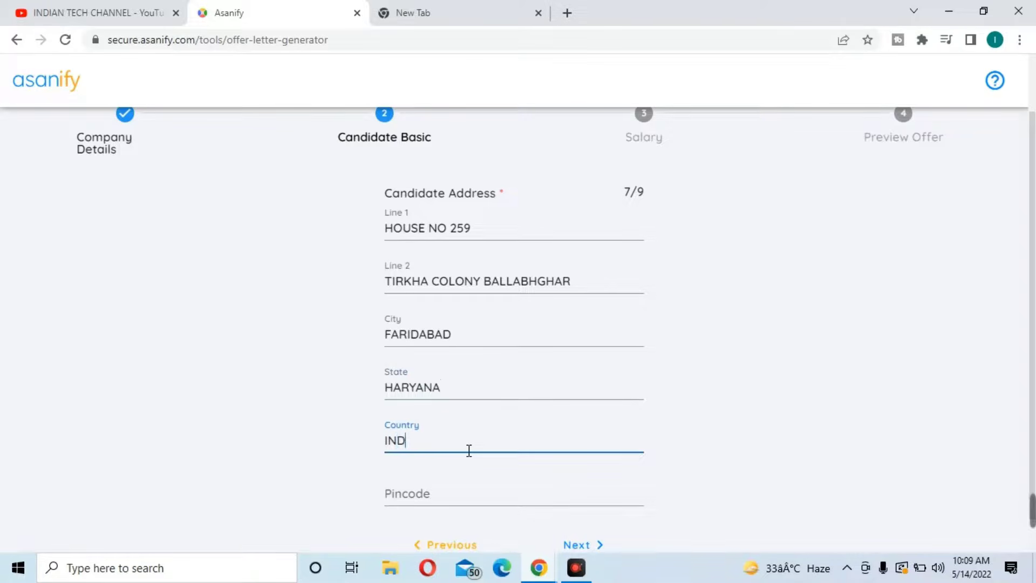
type("IA")
left_click(408, 493)
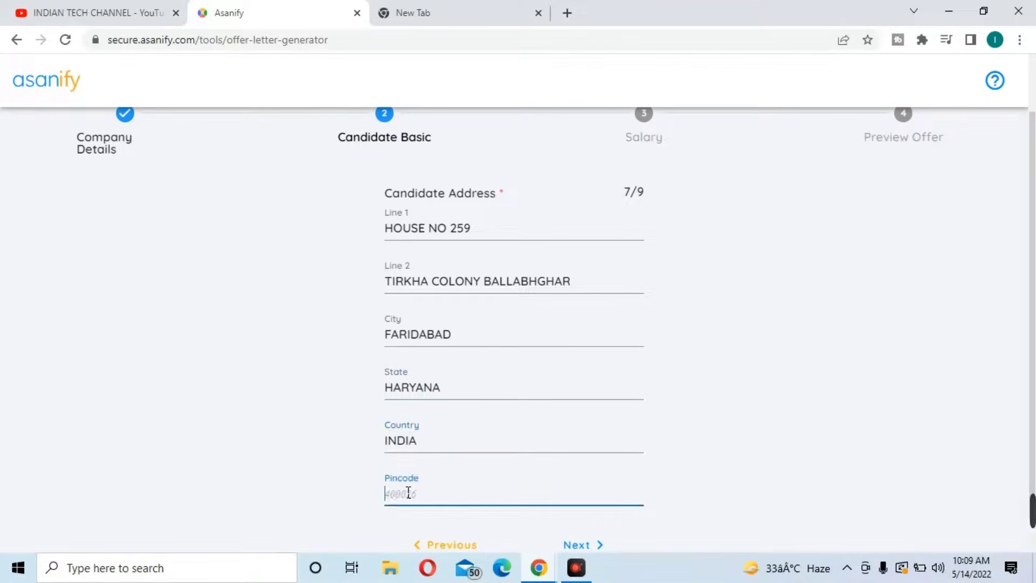
type("121004")
Enter the manager's name and a notice period of 15 days
left_click(582, 545)
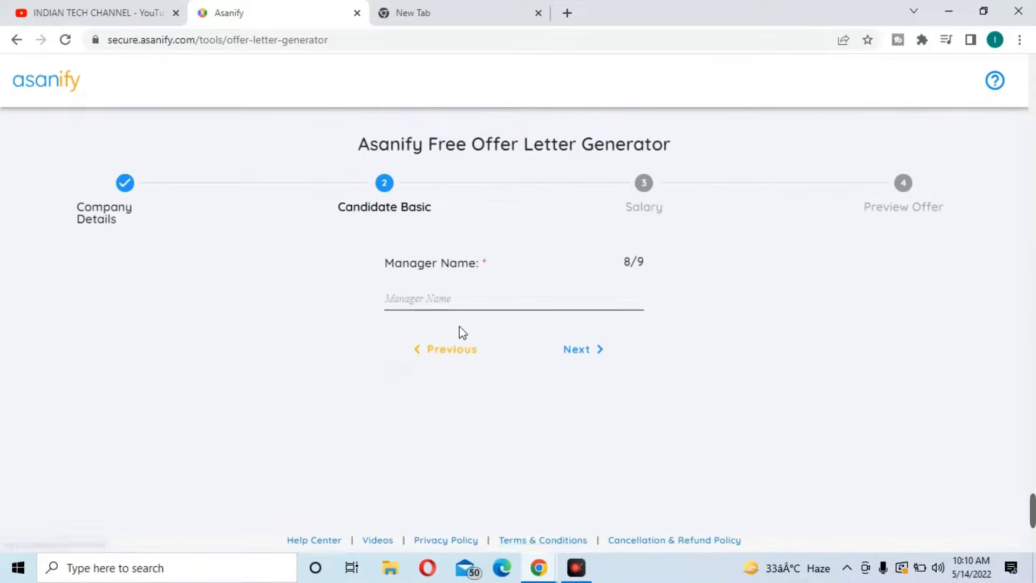
left_click(470, 313)
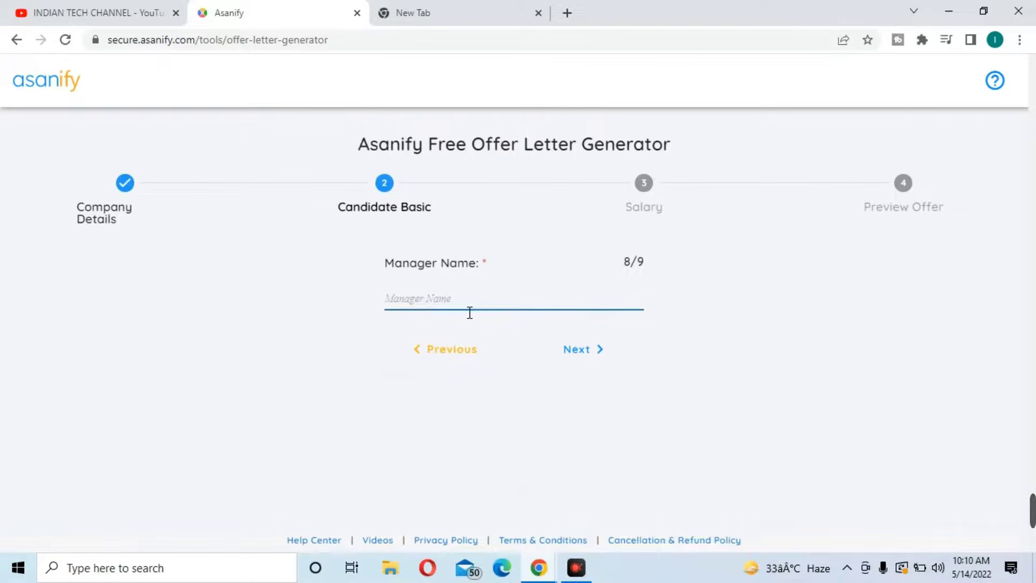
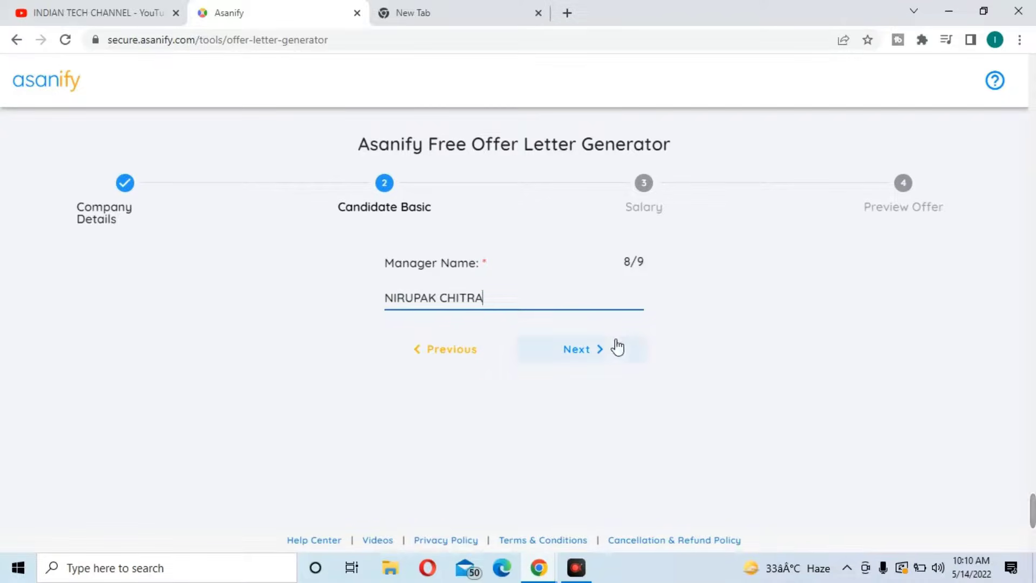
left_click(592, 348)
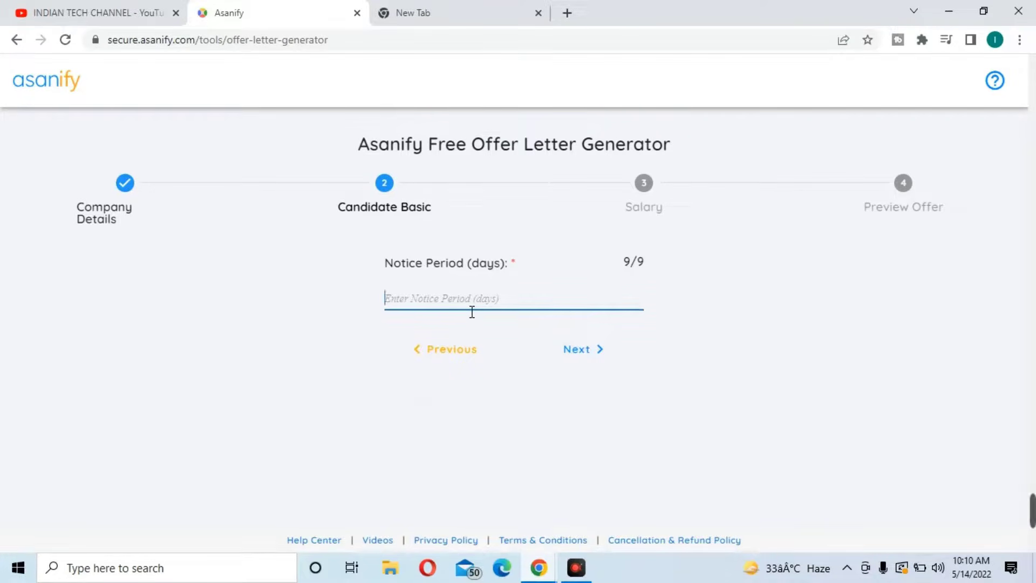
type("1")
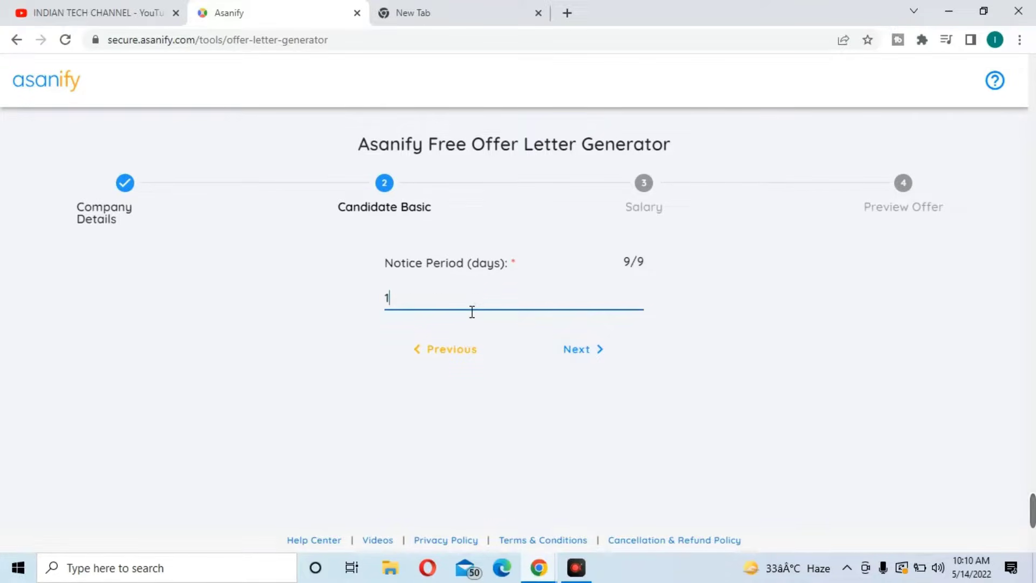
type("5")
Review the candidate's basic information and submit it to reach the salary form
left_click(601, 360)
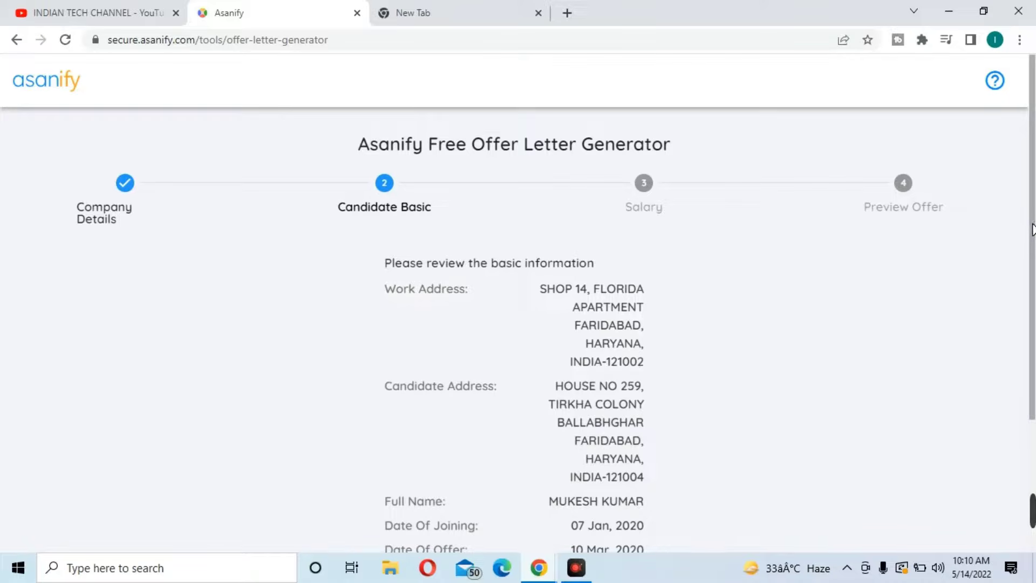
left_click_drag(1033, 231, 1033, 236)
left_click_drag(1031, 244, 1032, 379)
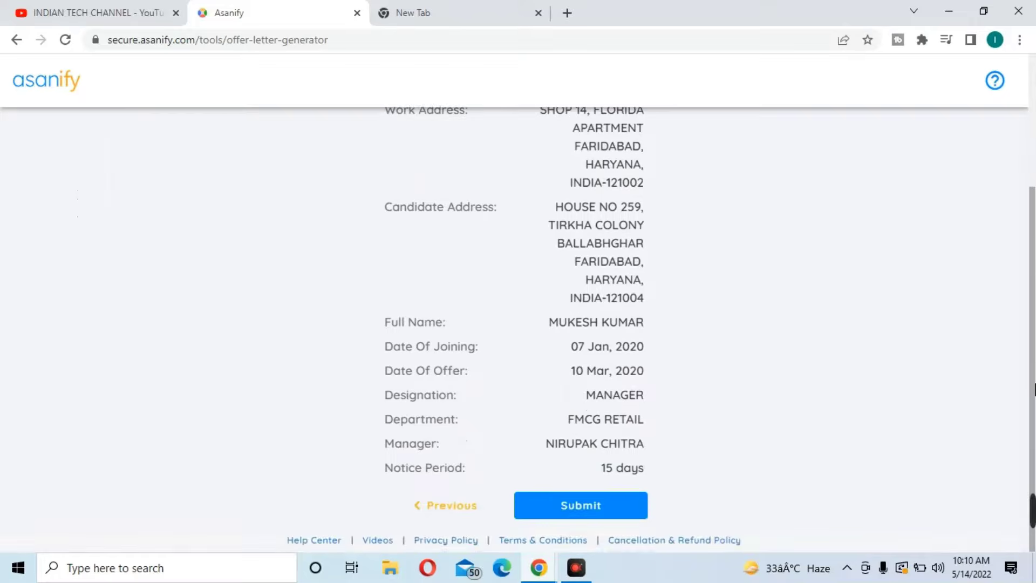
left_click(555, 507)
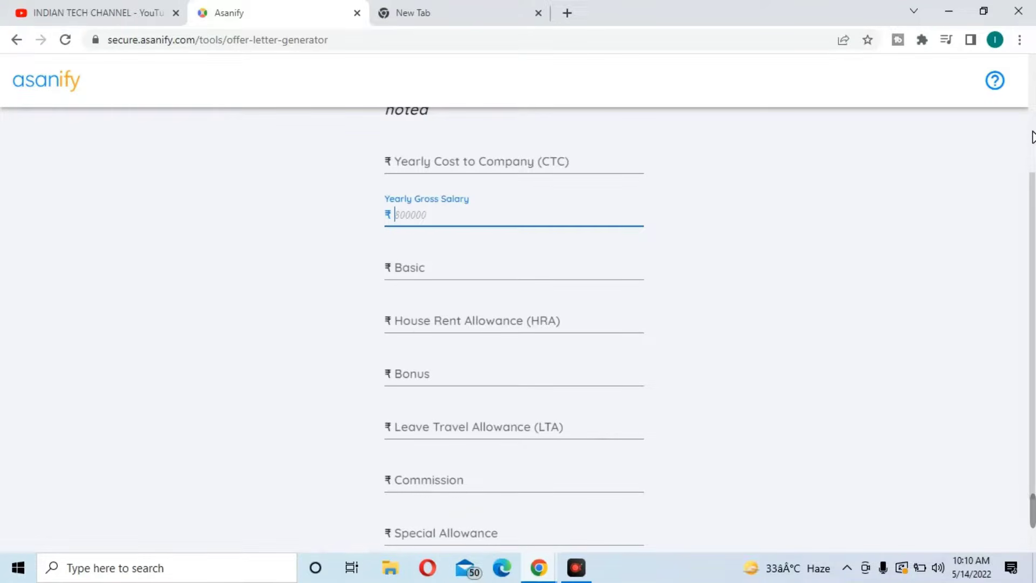
Enter 16500 as the Yearly Gross Salary
scroll(1032, 136, "up", 2)
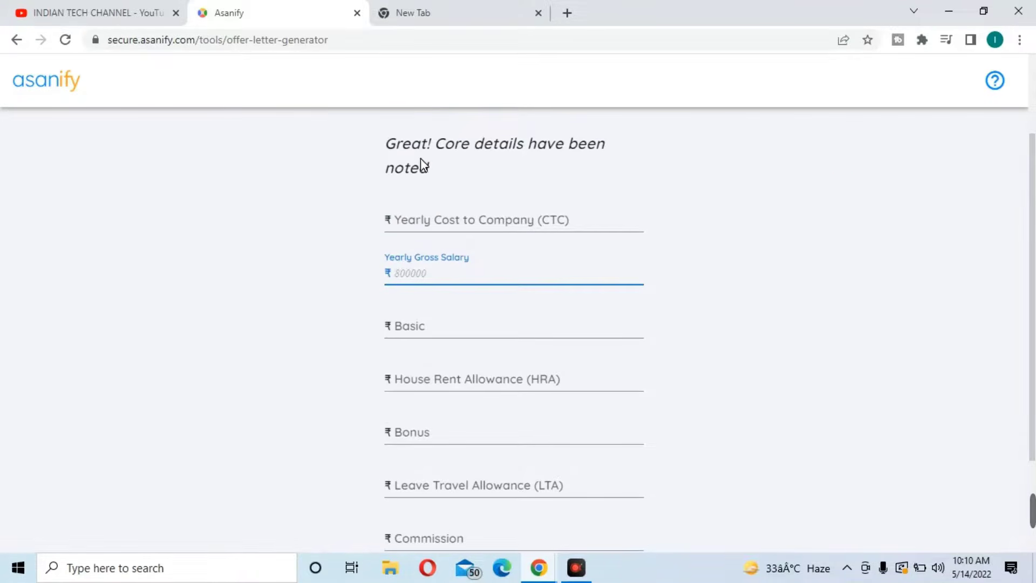
left_click(446, 224)
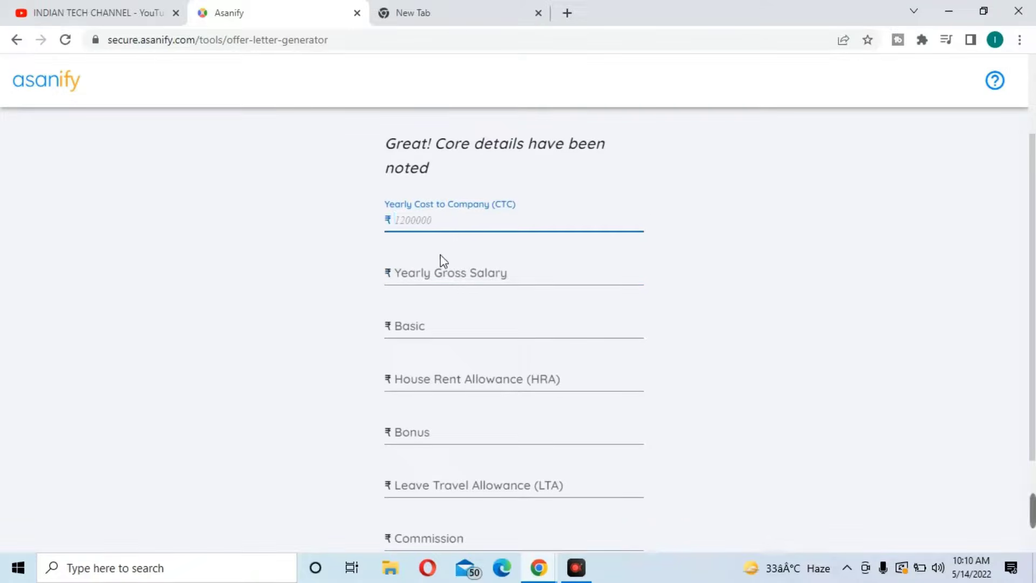
left_click(447, 276)
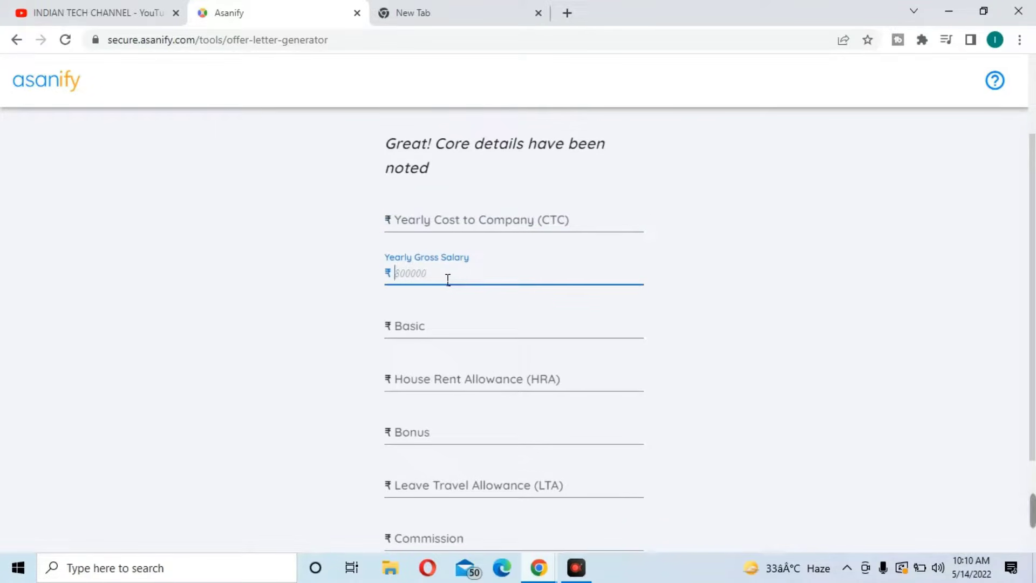
type("16500")
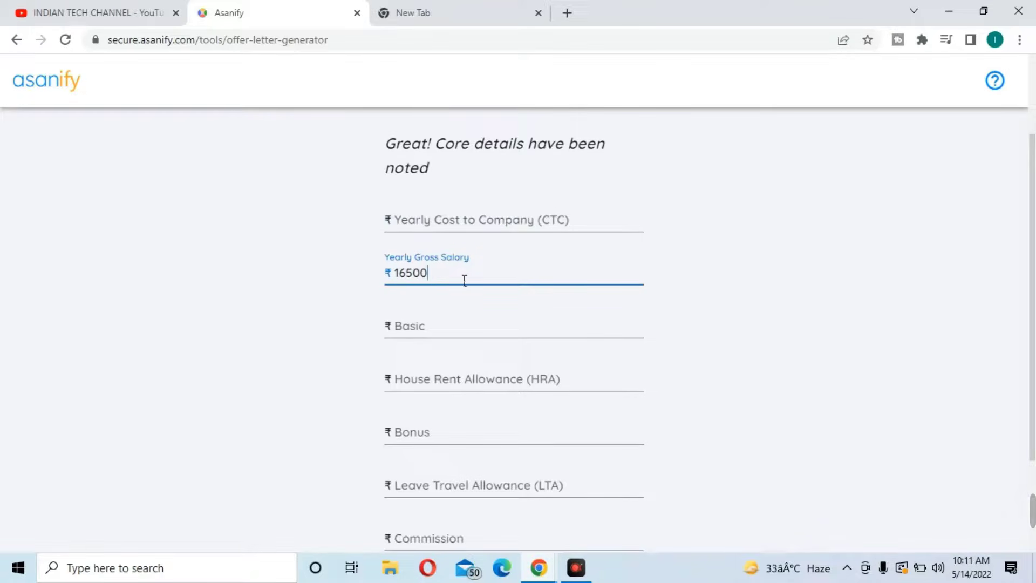
scroll(1034, 205, "down", 3)
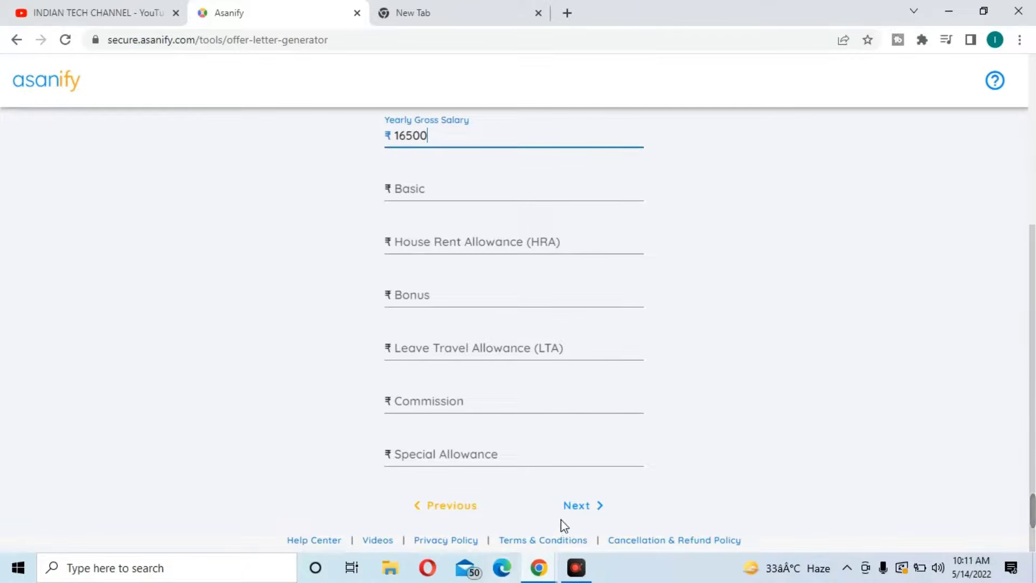
Enter Basic 13000, HRA 1000 and Bonus 500 in the salary breakdown
left_click(589, 511)
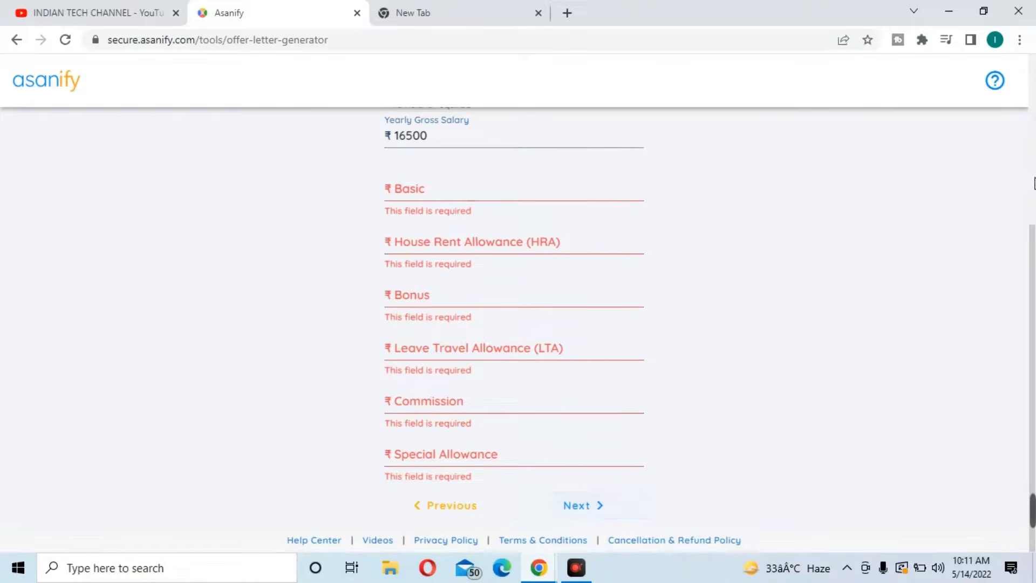
left_click_drag(1031, 262, 1031, 224)
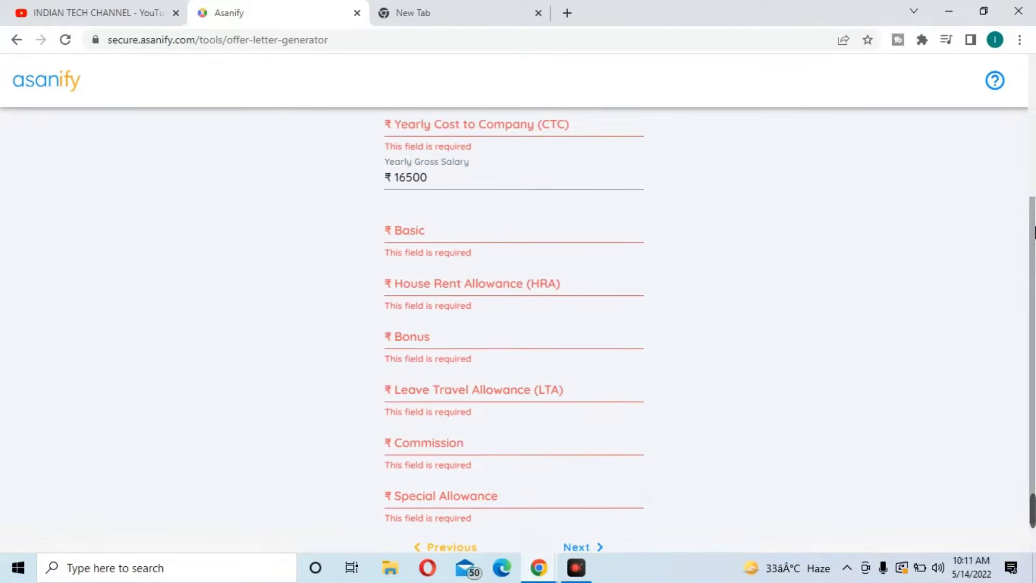
left_click(455, 234)
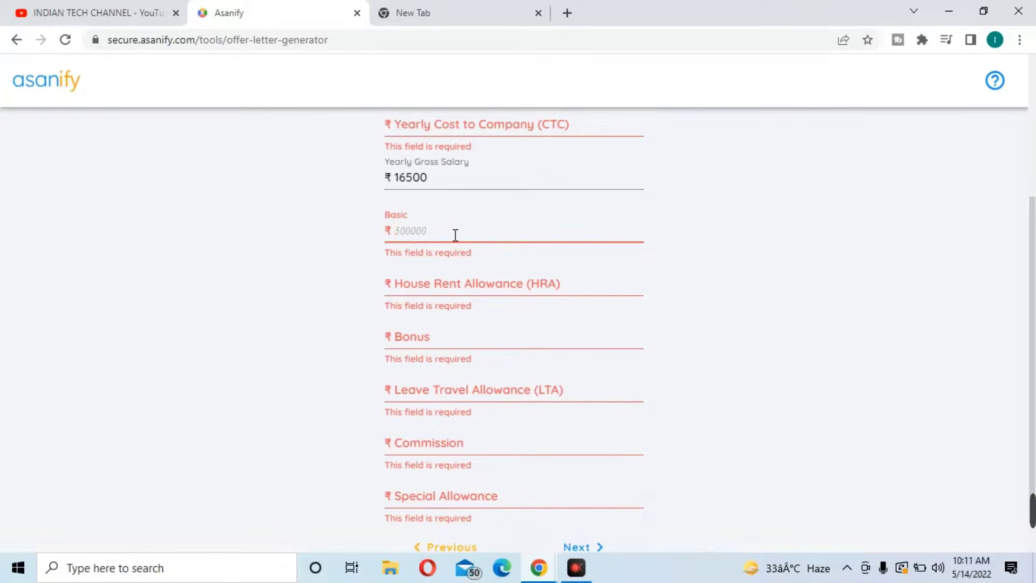
type("13000")
left_click(448, 295)
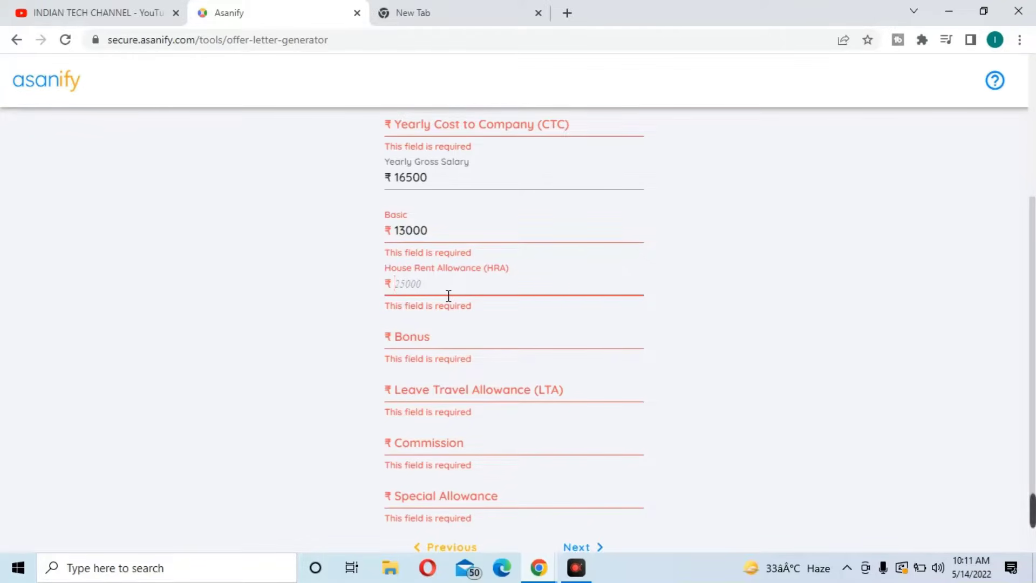
type("1000")
left_click(418, 339)
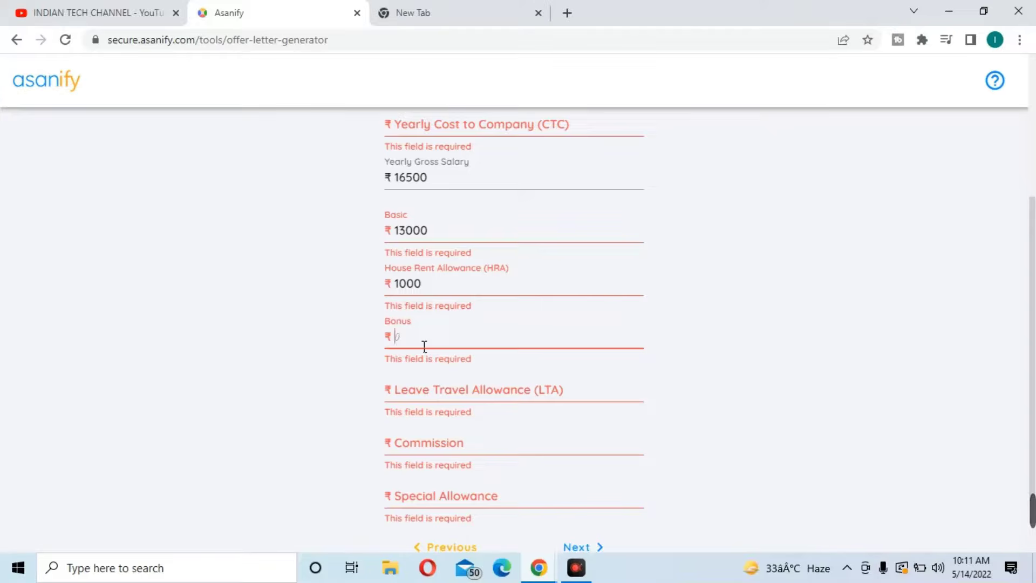
type("500")
Enter LTA 1000, Commission 0 and Special Allowance 0, then try to continue
left_click(429, 399)
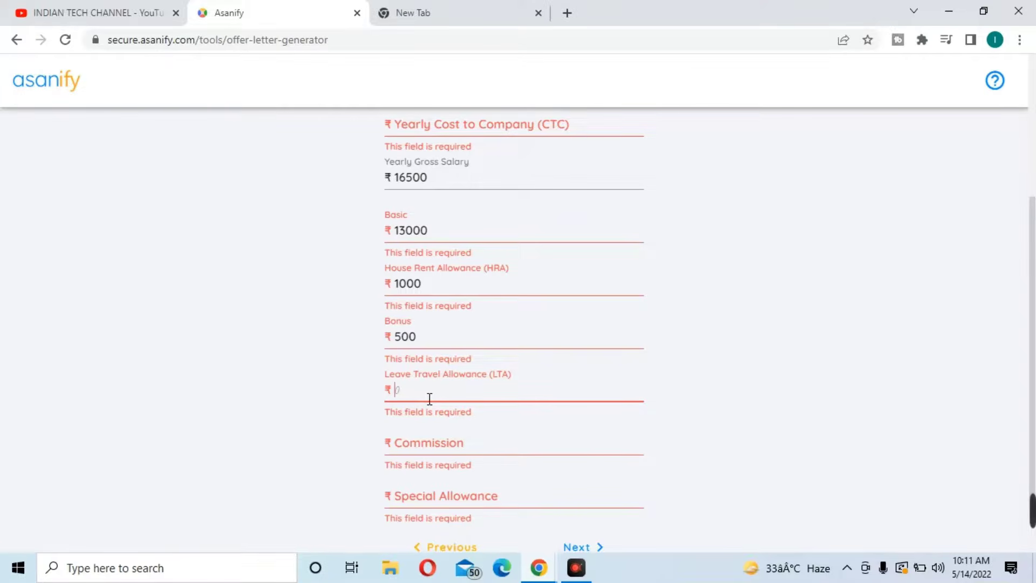
type("1000")
left_click(446, 455)
type("0")
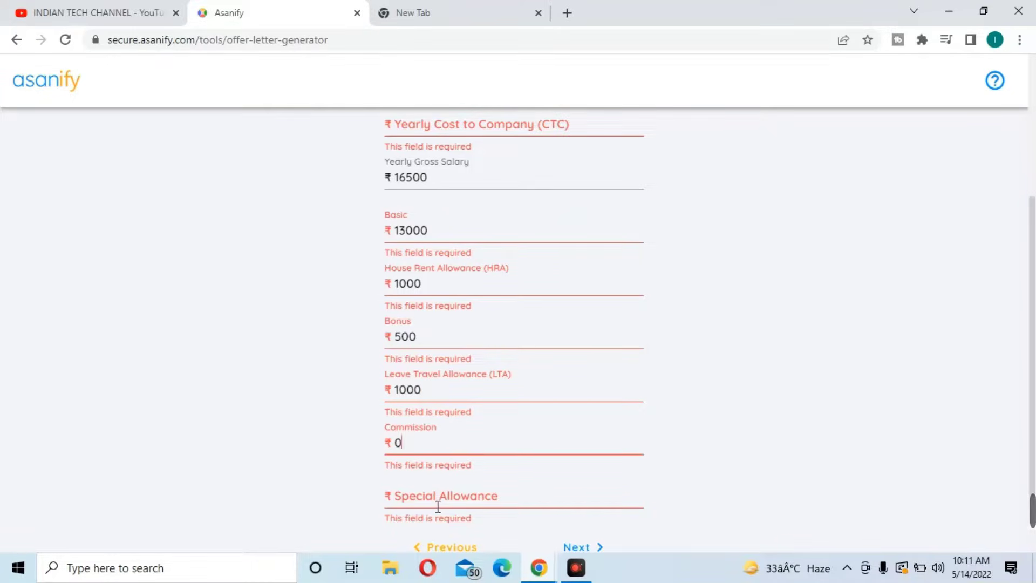
left_click(438, 506)
type("0")
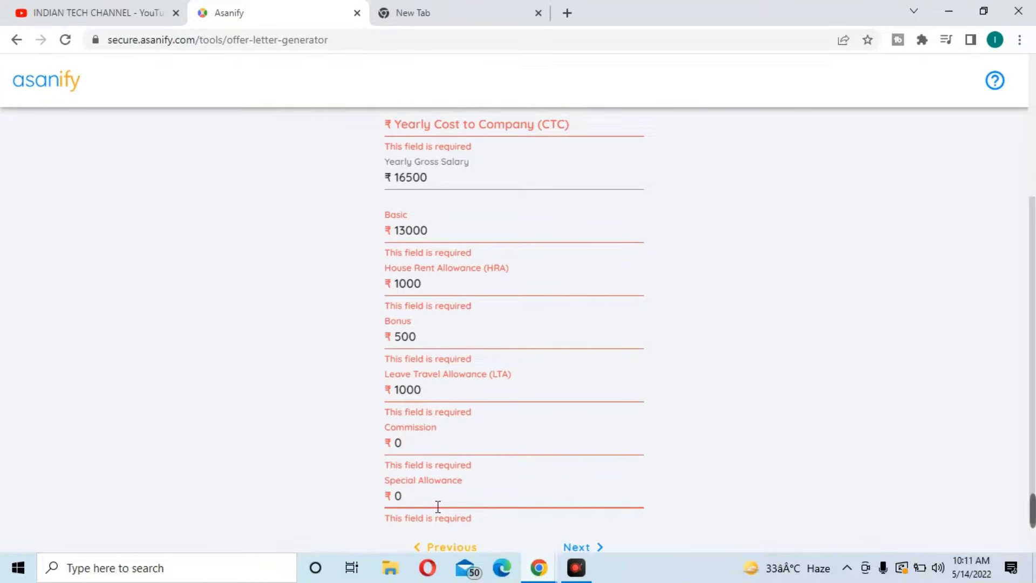
left_click(703, 485)
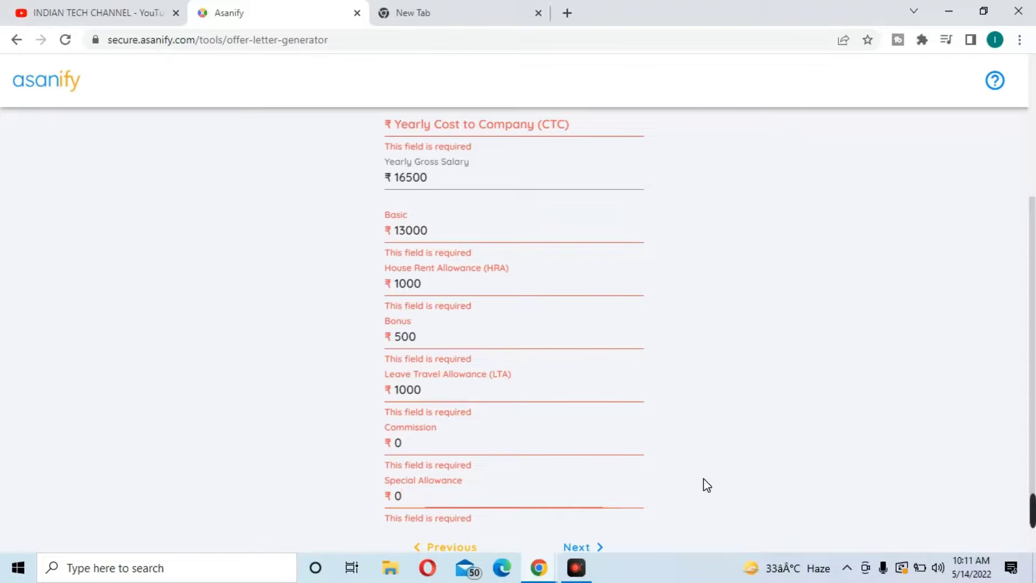
left_click(601, 547)
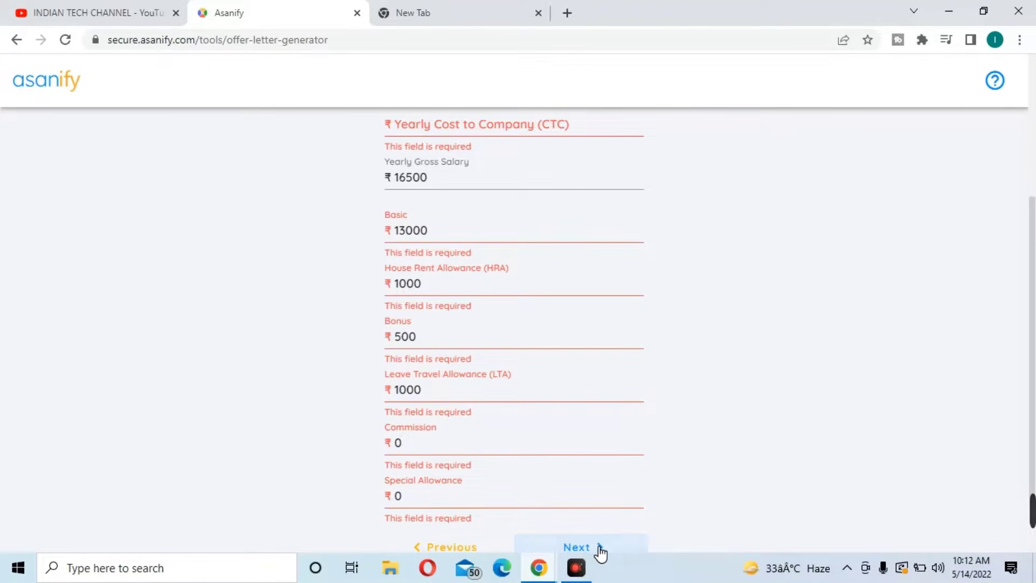
Change the Basic salary from 13000 to 12000
left_click(596, 548)
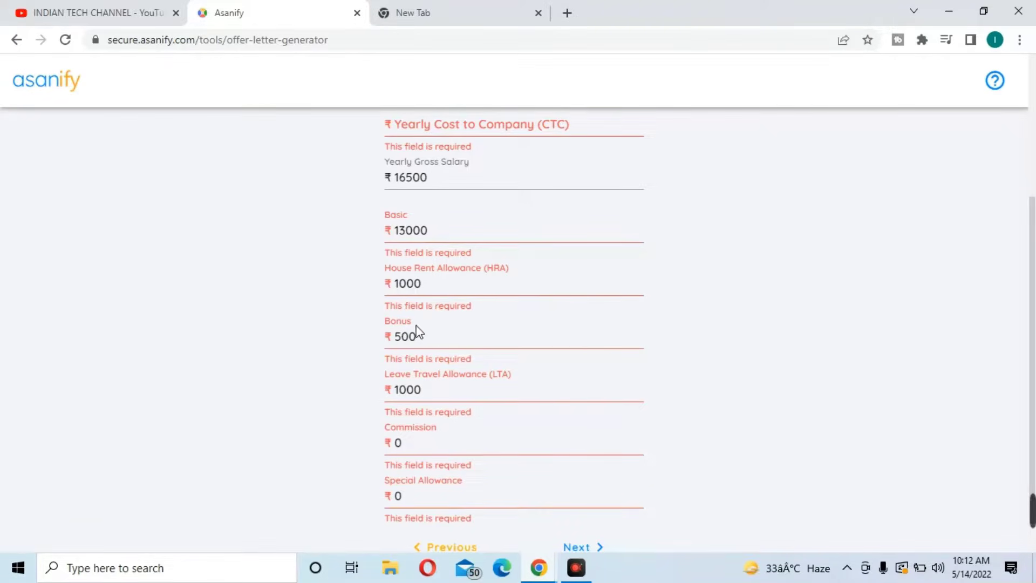
left_click(410, 232)
key("BackSpace")
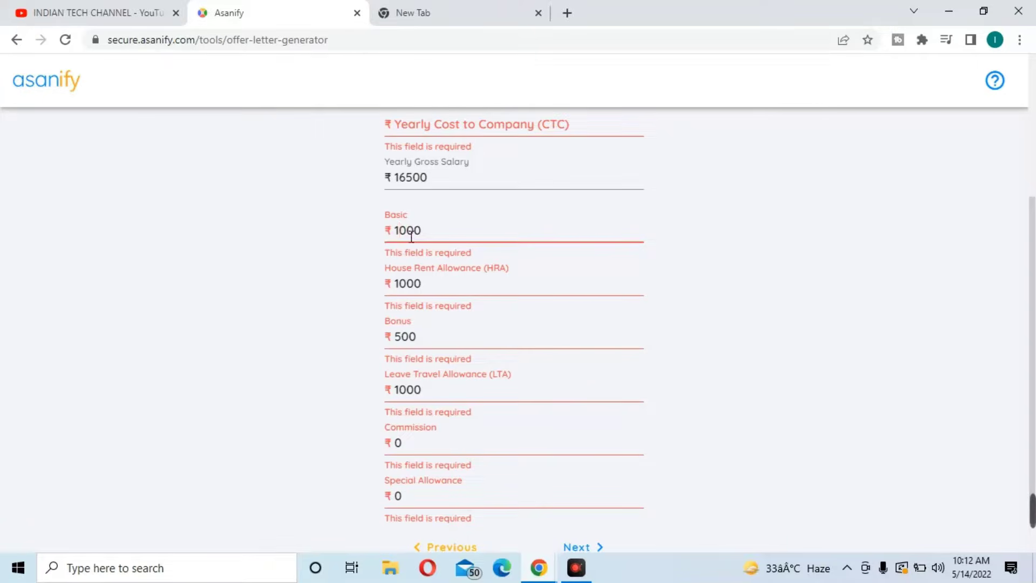
type("2")
Set Commission and Special Allowance to 500 each and retry continuing
left_click(419, 451)
type("500")
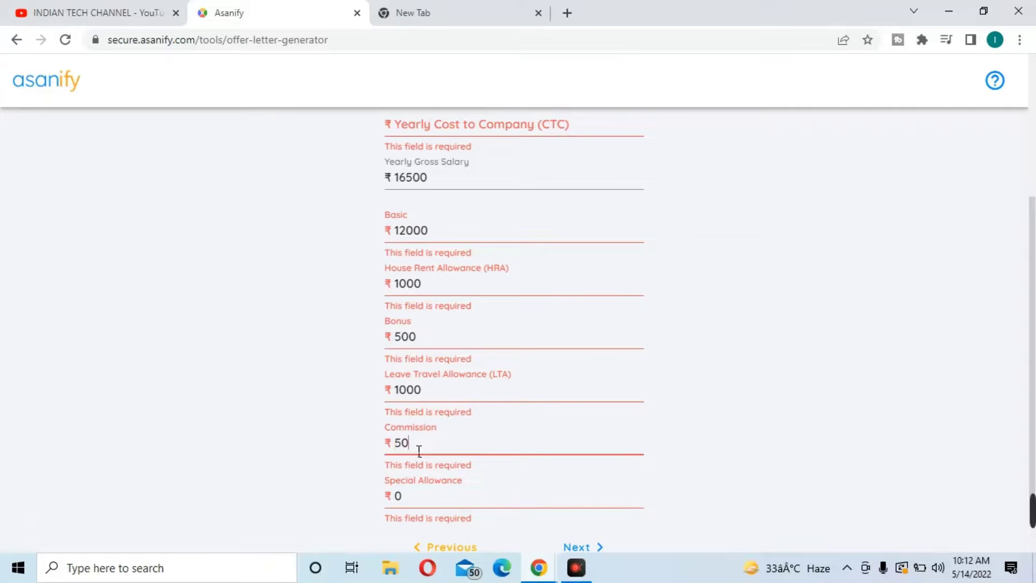
left_click(409, 507)
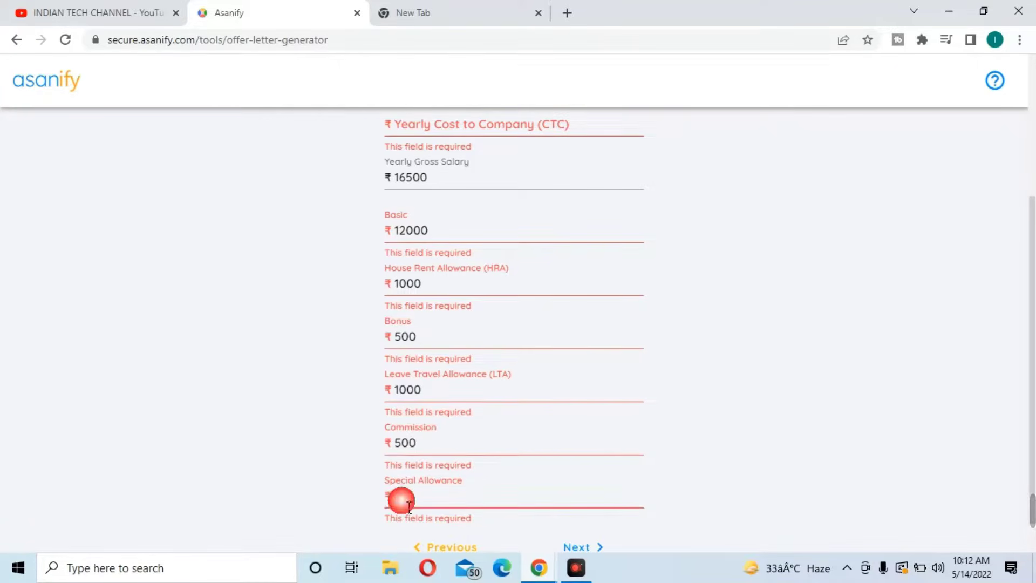
type("500")
left_click(602, 549)
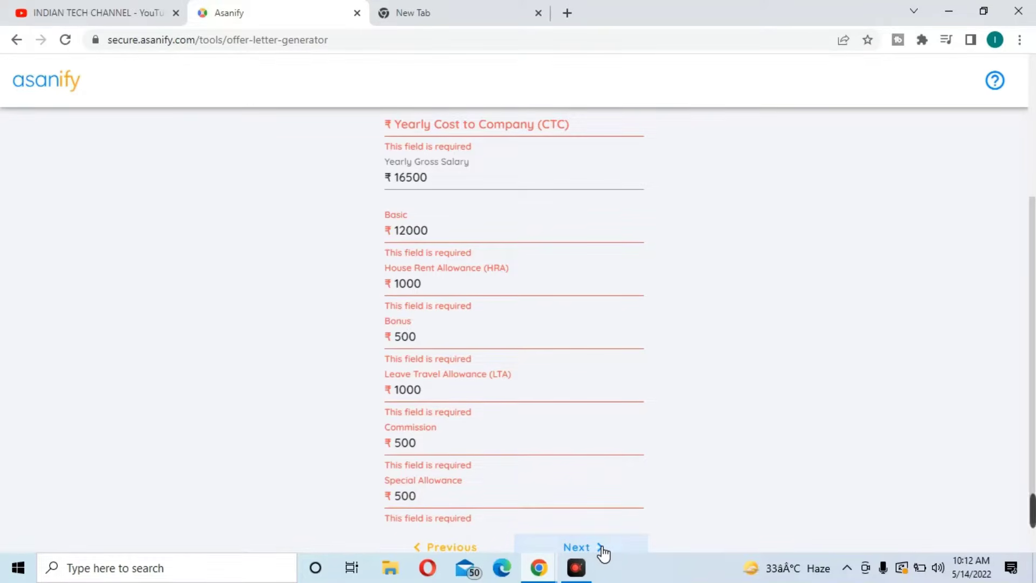
left_click(602, 551)
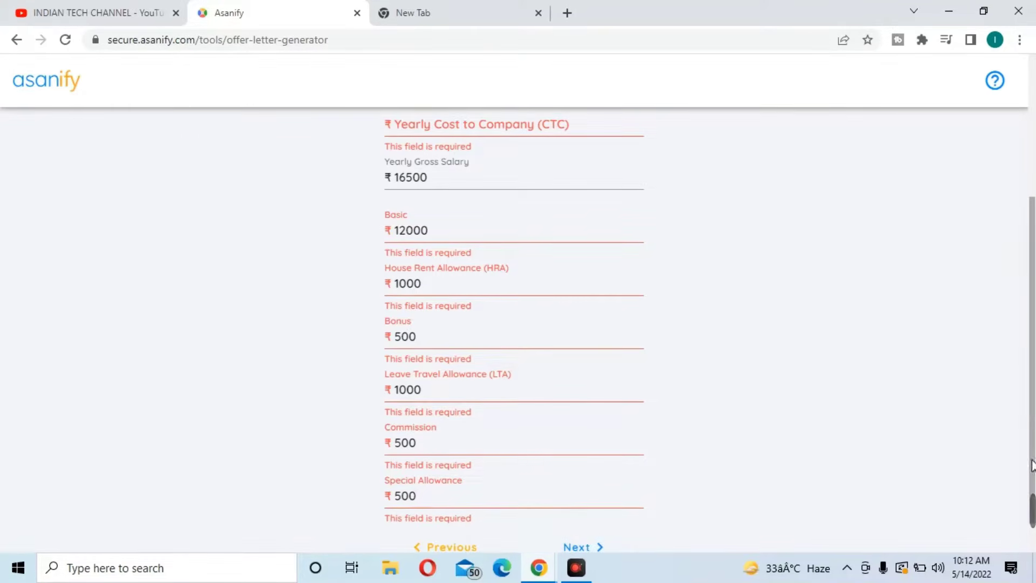
left_click_drag(1034, 299, 1033, 217)
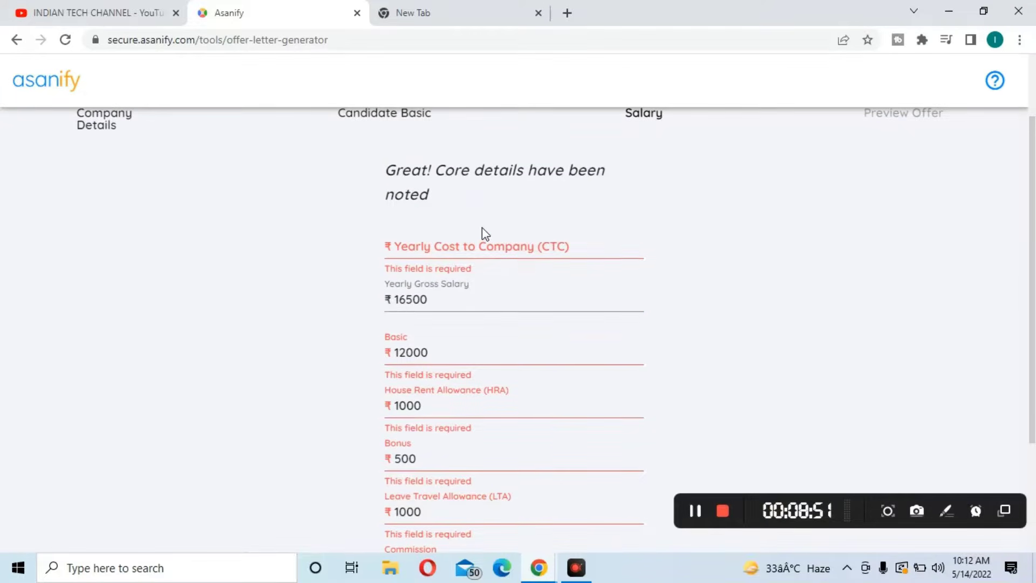
Enter 165000 as the Yearly Cost to Company and proceed to the salary summary
left_click(485, 249)
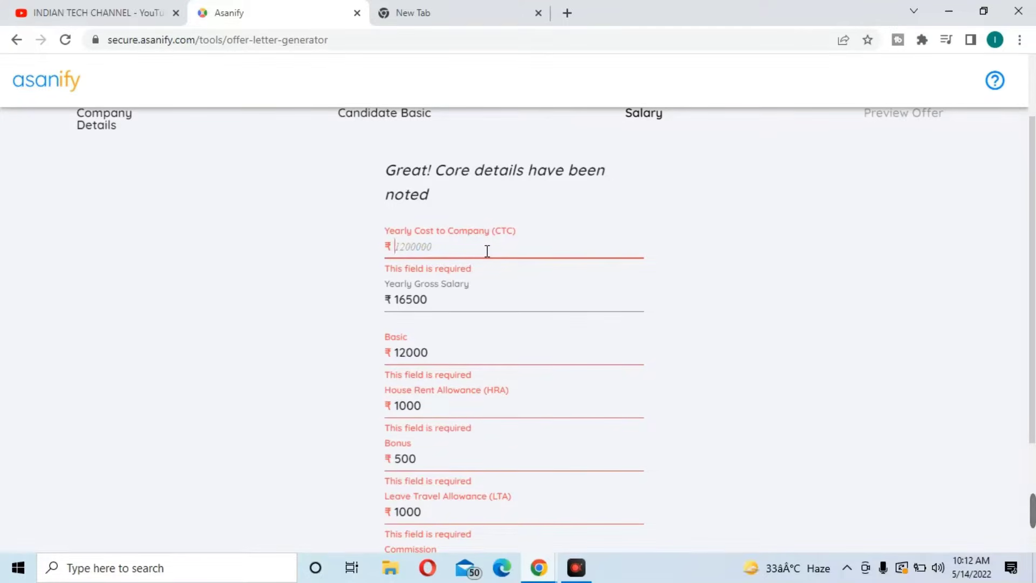
type("165000")
left_click_drag(1033, 174, 1032, 348)
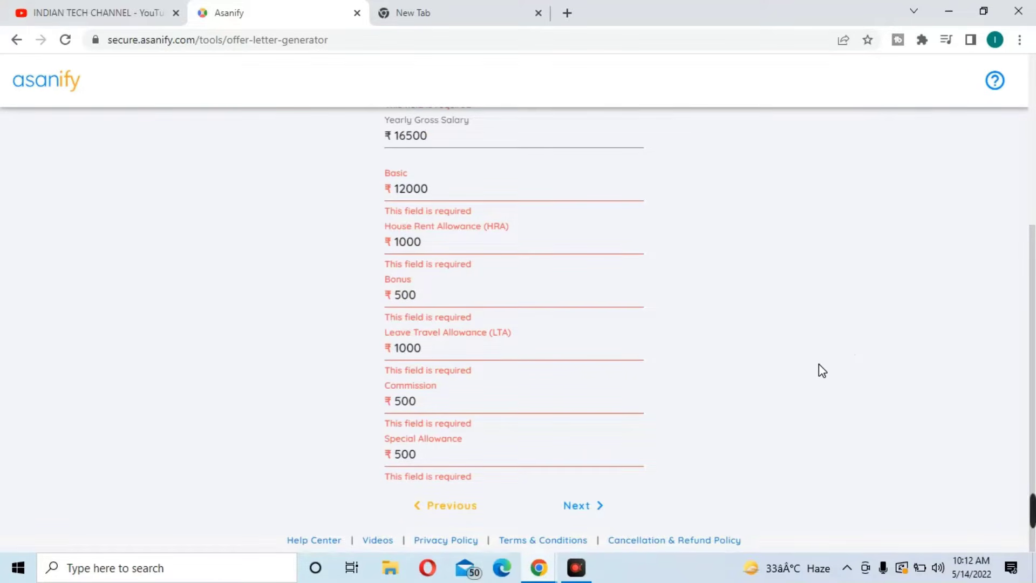
left_click(593, 508)
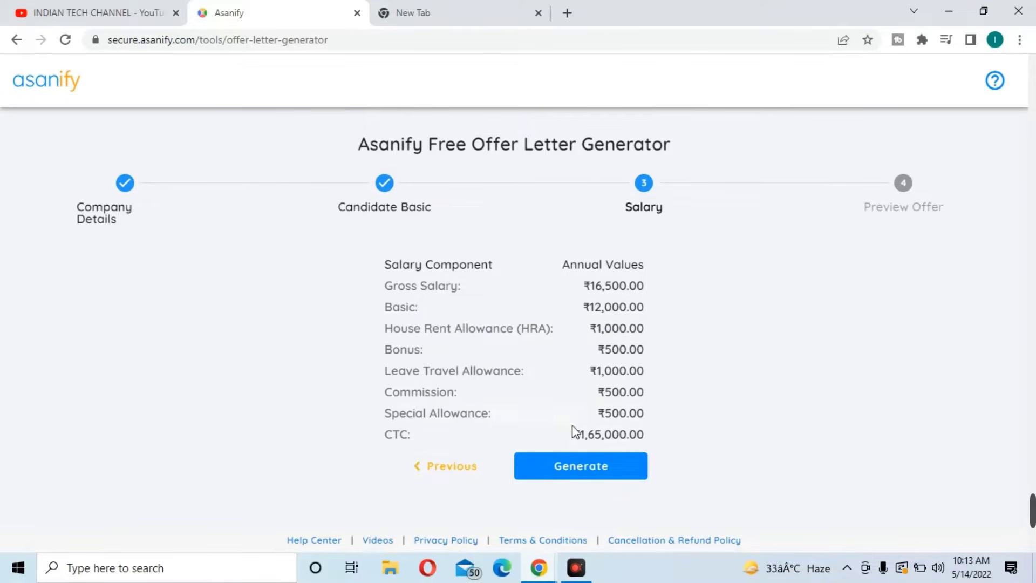
Generate the offer letter preview and accept the Asanify Terms & Conditions
left_click(607, 464)
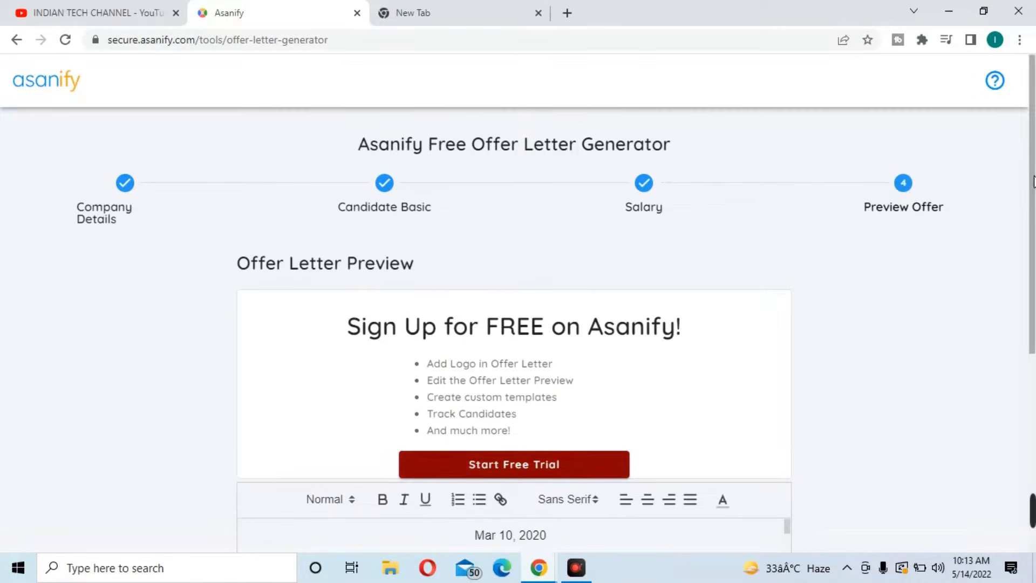
left_click_drag(1035, 161, 1034, 330)
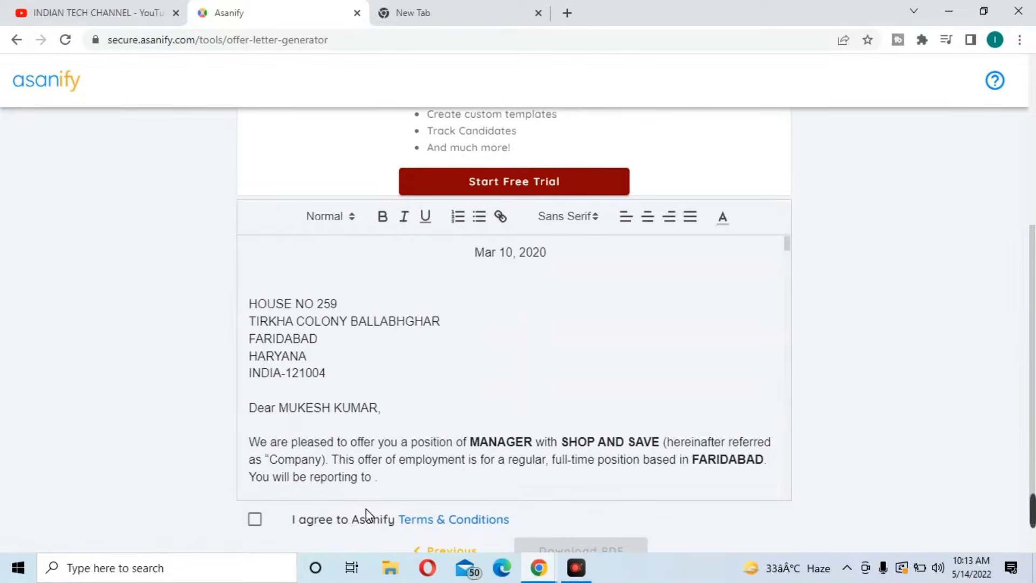
left_click(256, 520)
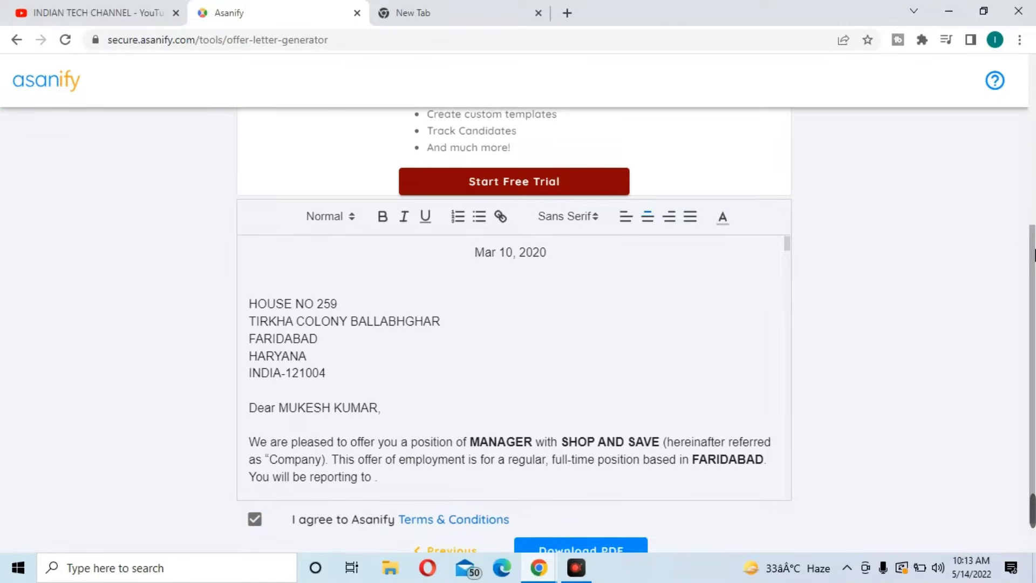
scroll(1031, 292, "down", 1)
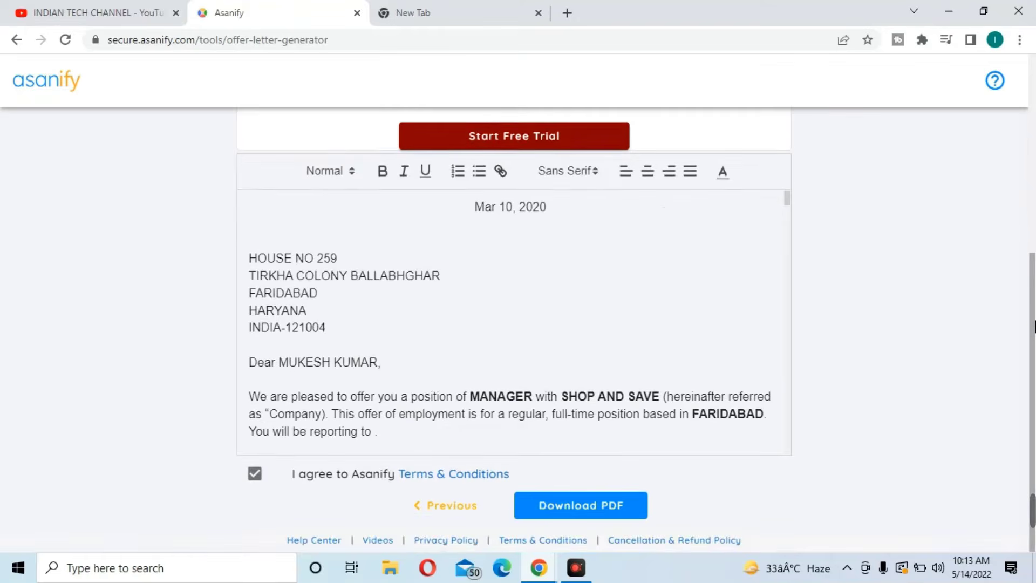
Download the offer letter as a PDF without sharing and open it
left_click(581, 510)
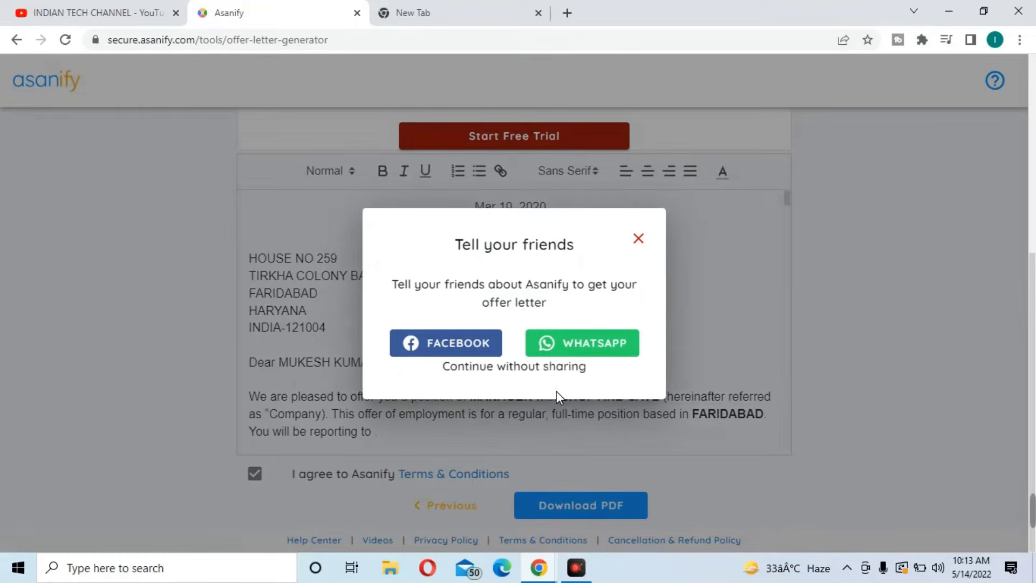
left_click(507, 367)
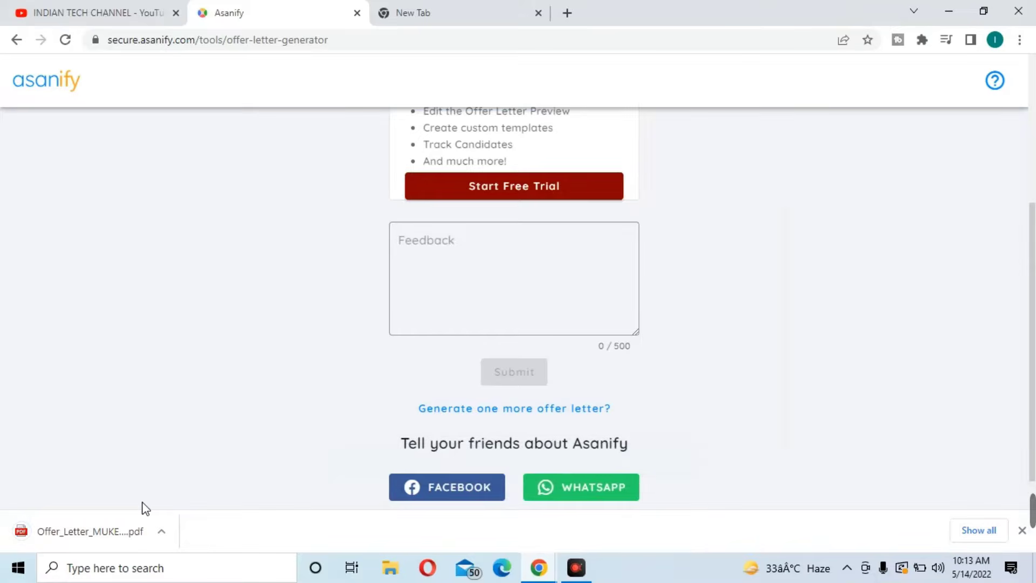
left_click(124, 530)
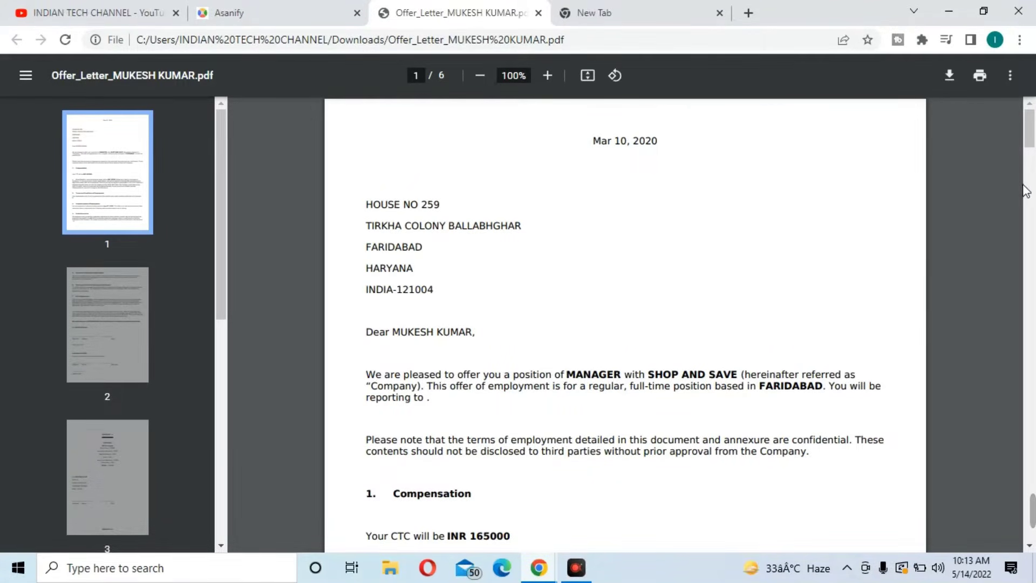
left_click_drag(1030, 139, 1031, 152)
left_click_drag(1029, 151, 1029, 158)
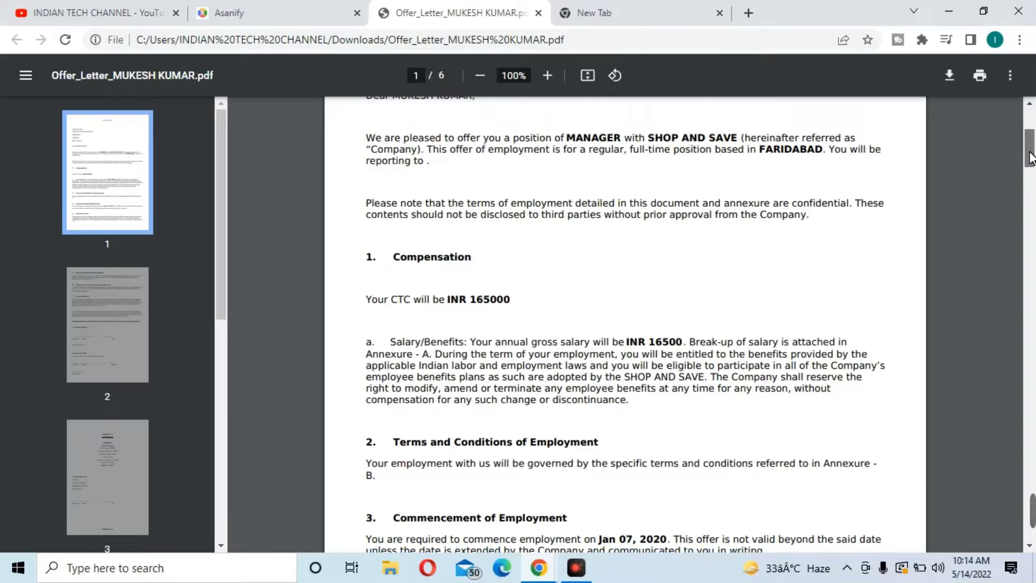
mouse_move(1030, 158)
left_mouse_down()
mouse_move(1034, 556)
mouse_move(1030, 389)
mouse_move(1011, 232)
mouse_move(1030, 283)
mouse_move(1030, 131)
left_mouse_up()
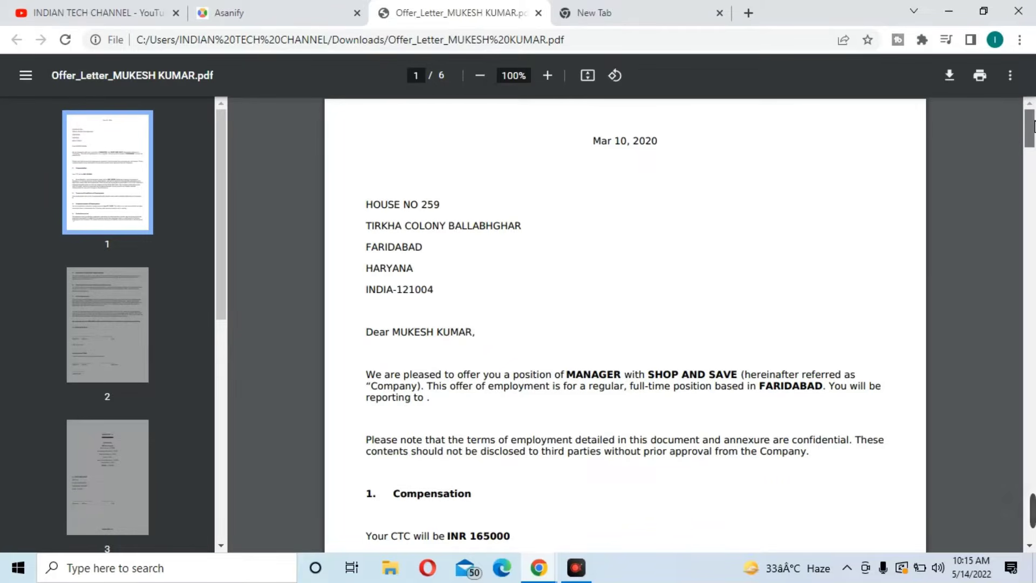
left_click_drag(1033, 129, 1033, 81)
mouse_move(1033, 125)
left_mouse_down()
mouse_move(1034, 388)
mouse_move(1034, 127)
left_mouse_up()
Search Google in the new tab for 'SHOP AND SAVE LOGO'
key("ctrl+Tab")
type("SHOP AND")
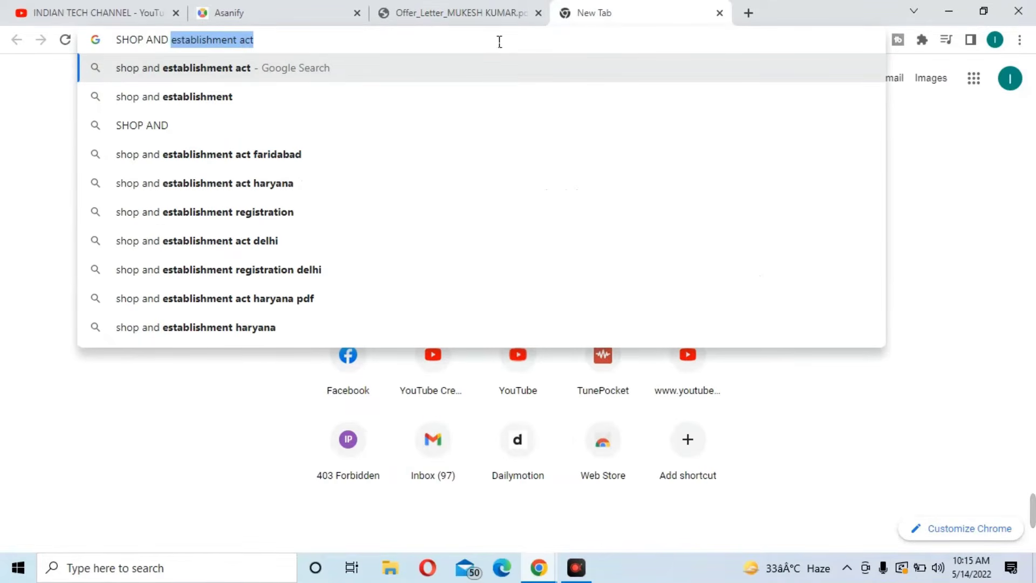
type(" SAVE")
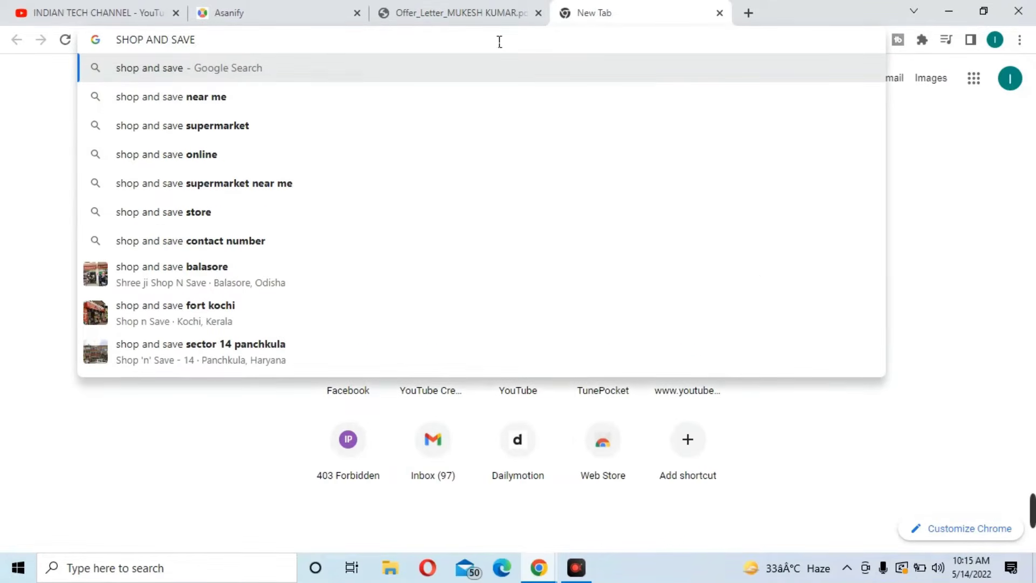
key("Return")
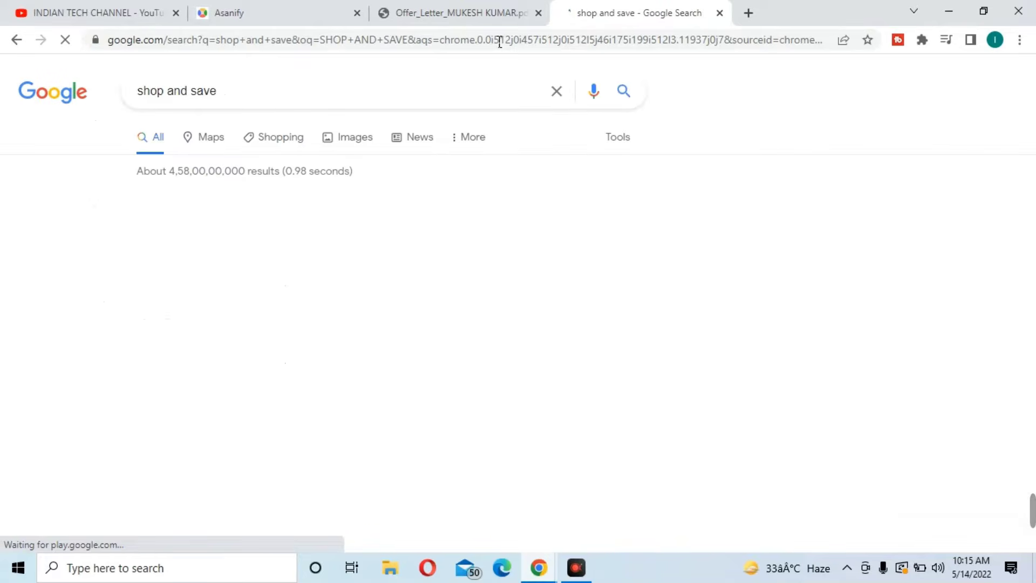
left_click(277, 93)
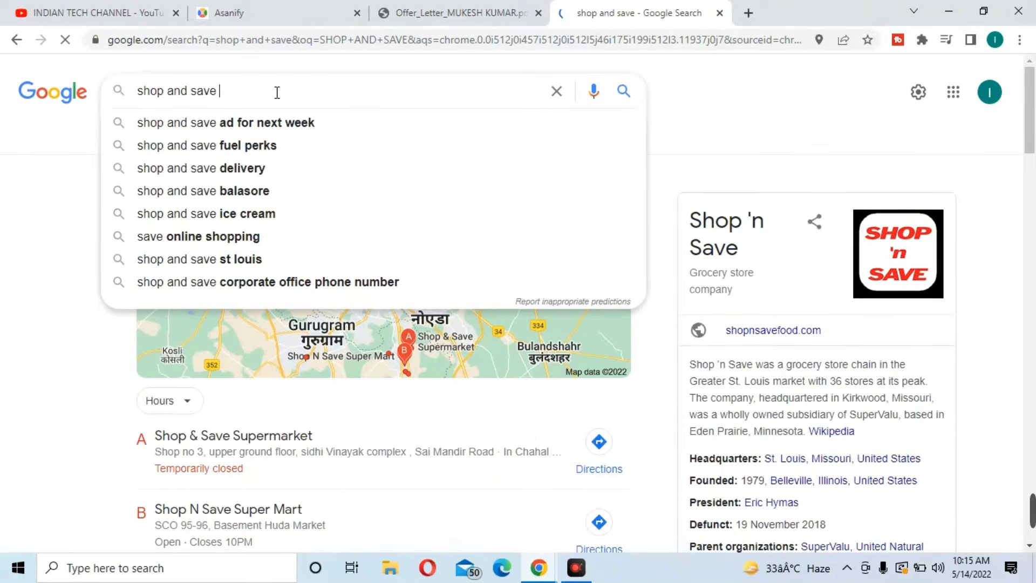
type("LOGO")
key("Return")
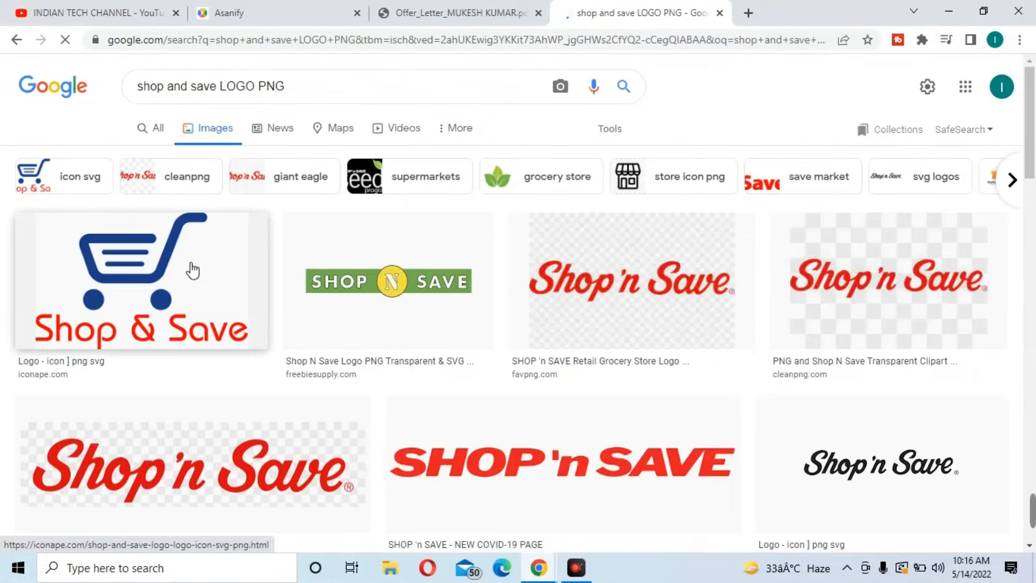
Save the blue-cart Shop & Save logo image and go to the Sejda website
left_click(169, 264)
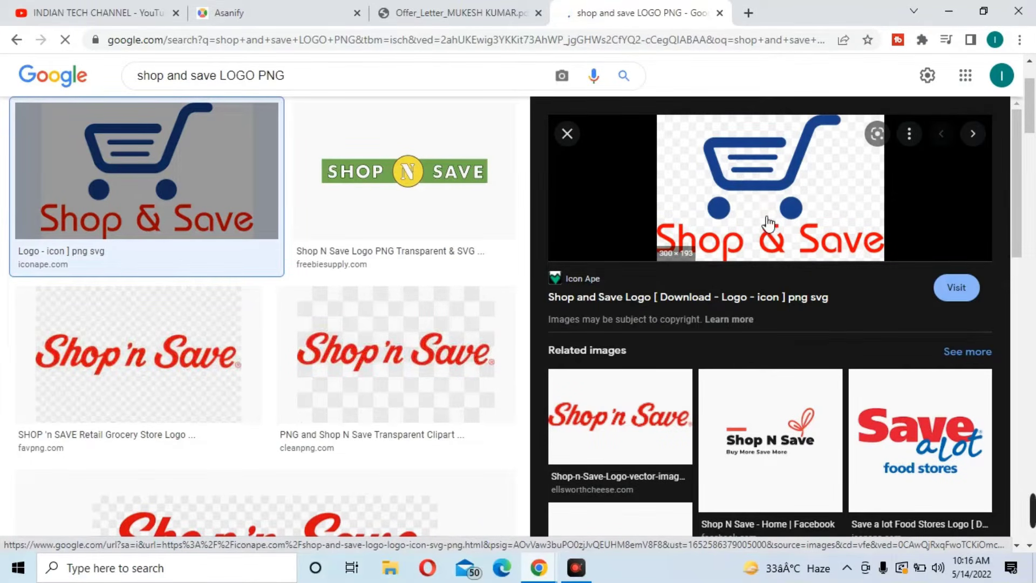
left_click(812, 146)
right_click(813, 147)
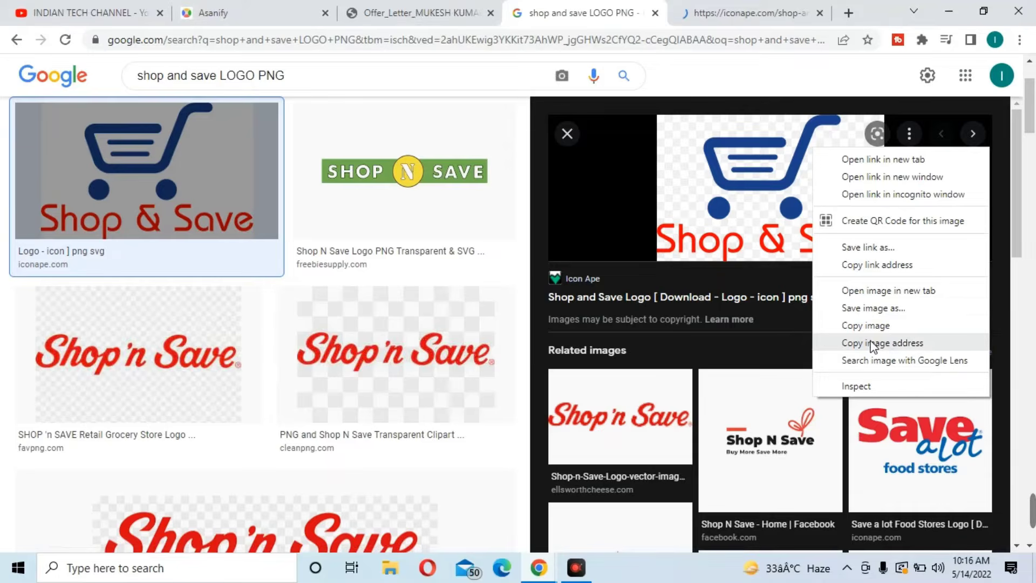
left_click(883, 308)
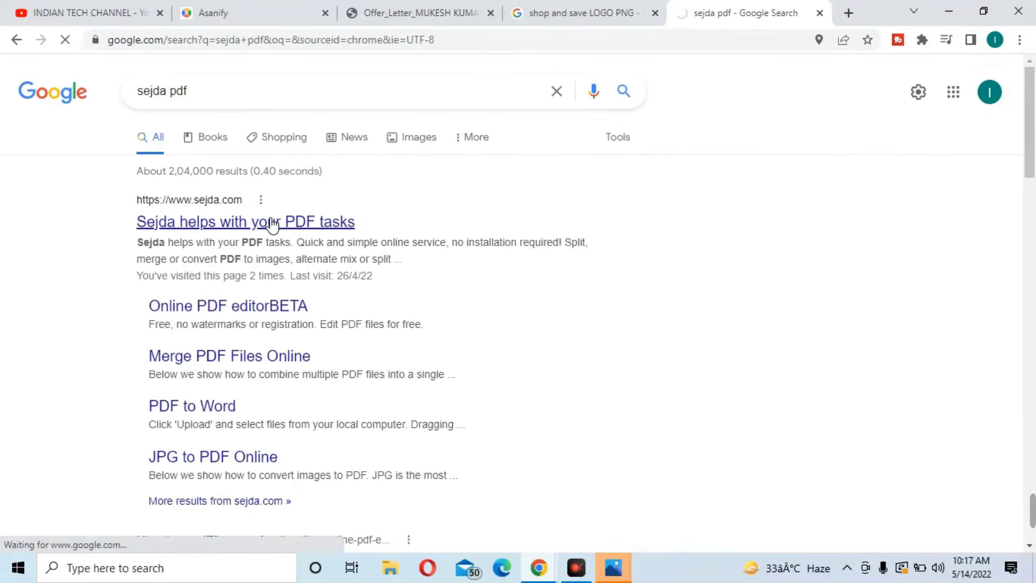
left_click(273, 223)
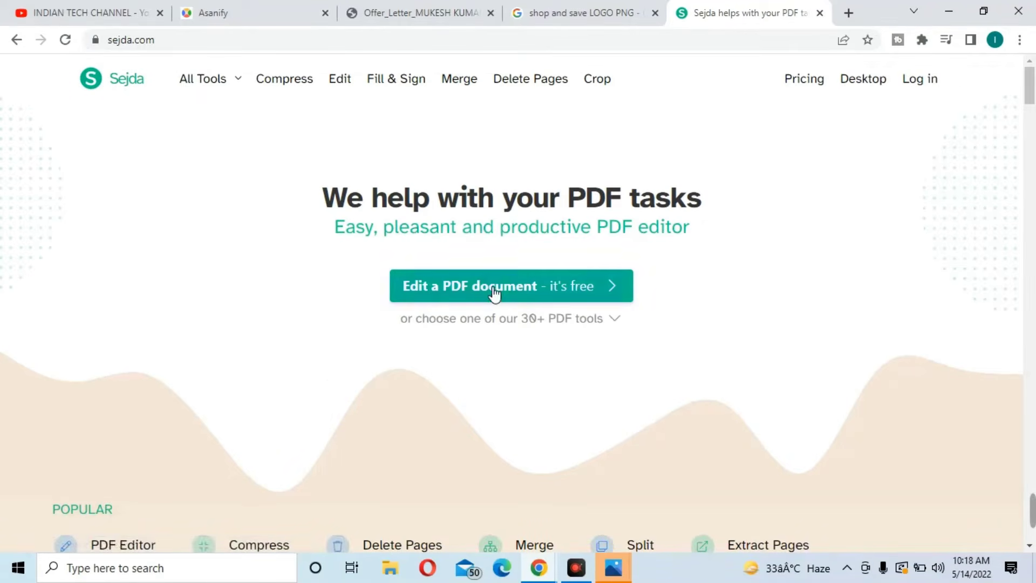
Upload the Offer_Letter PDF from Downloads into Sejda's online PDF editor
left_click(494, 294)
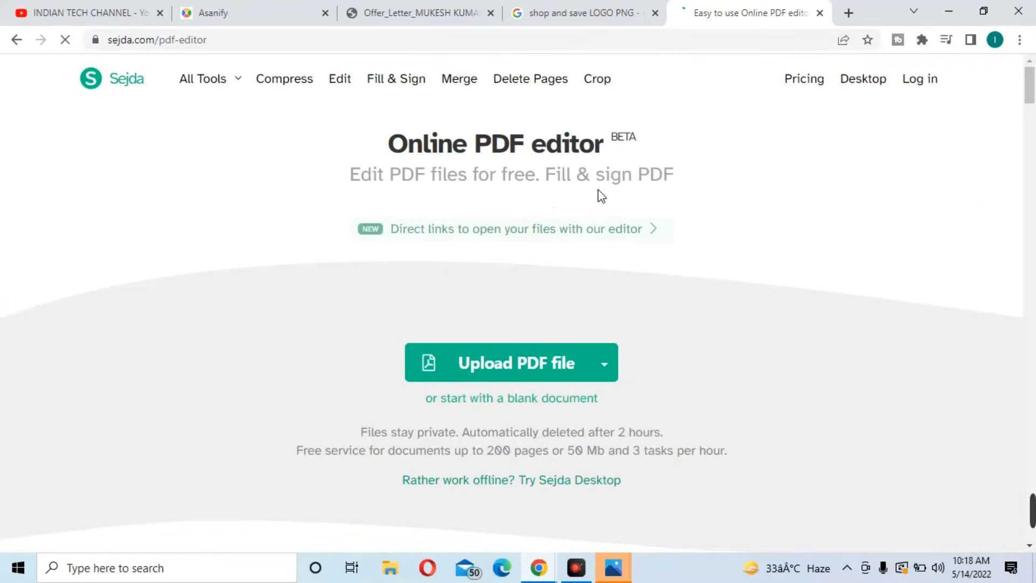
left_click(528, 374)
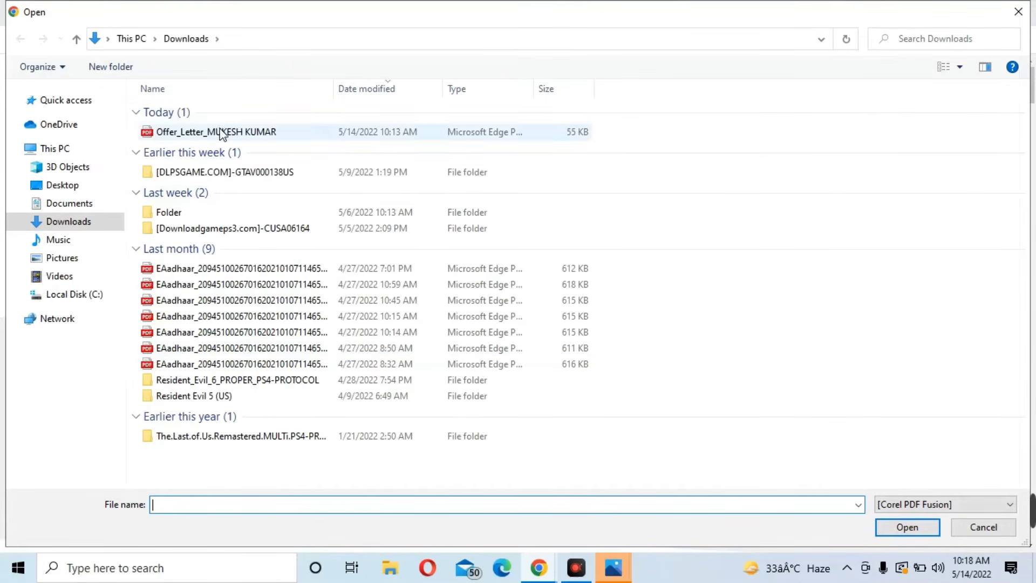
double_click(222, 135)
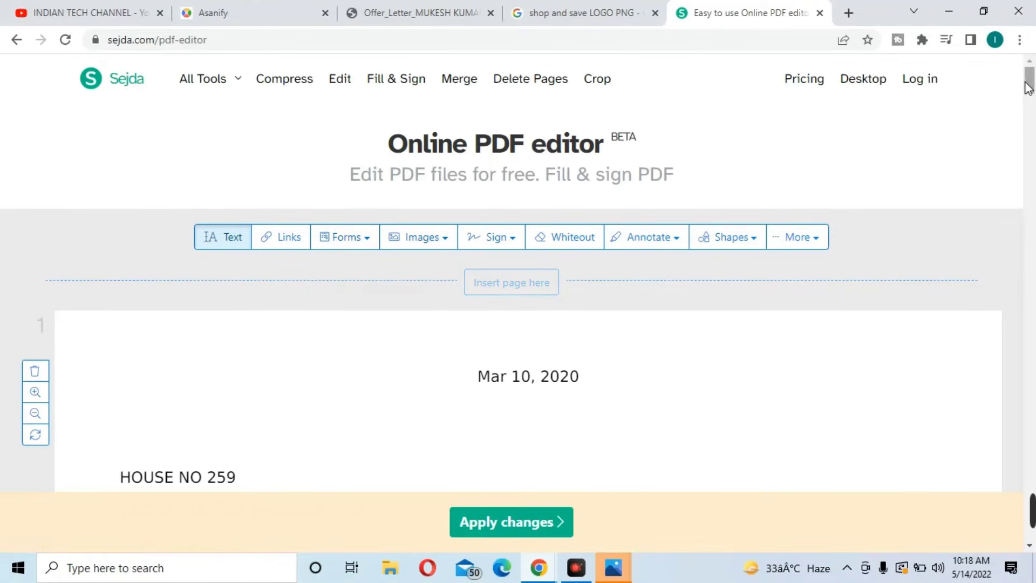
mouse_move(1029, 84)
left_mouse_down()
mouse_move(1034, 240)
mouse_move(1032, 78)
left_mouse_up()
Insert the shop-and-save-logo (1) image at the first page's top right
left_click(414, 224)
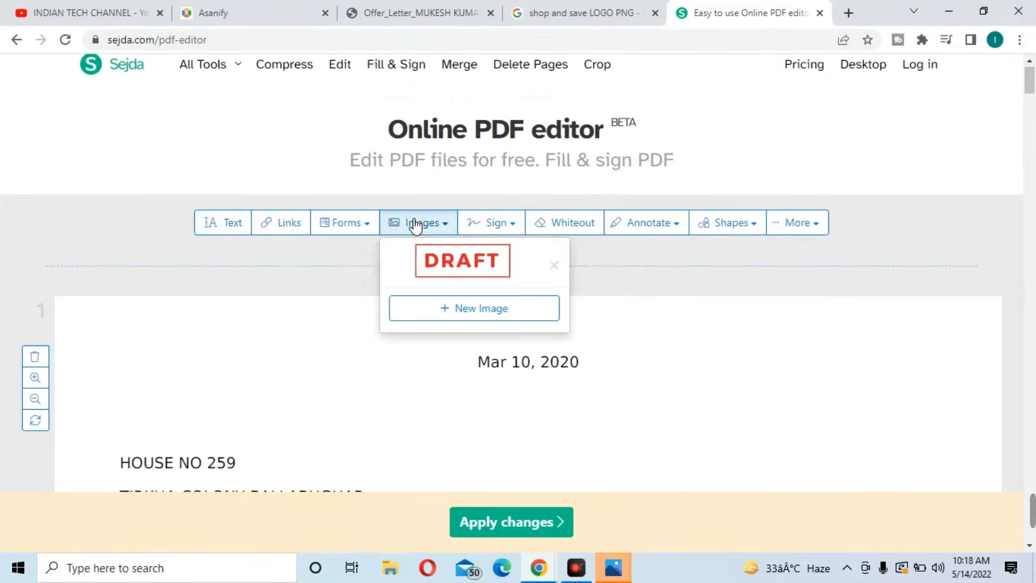
left_click(470, 310)
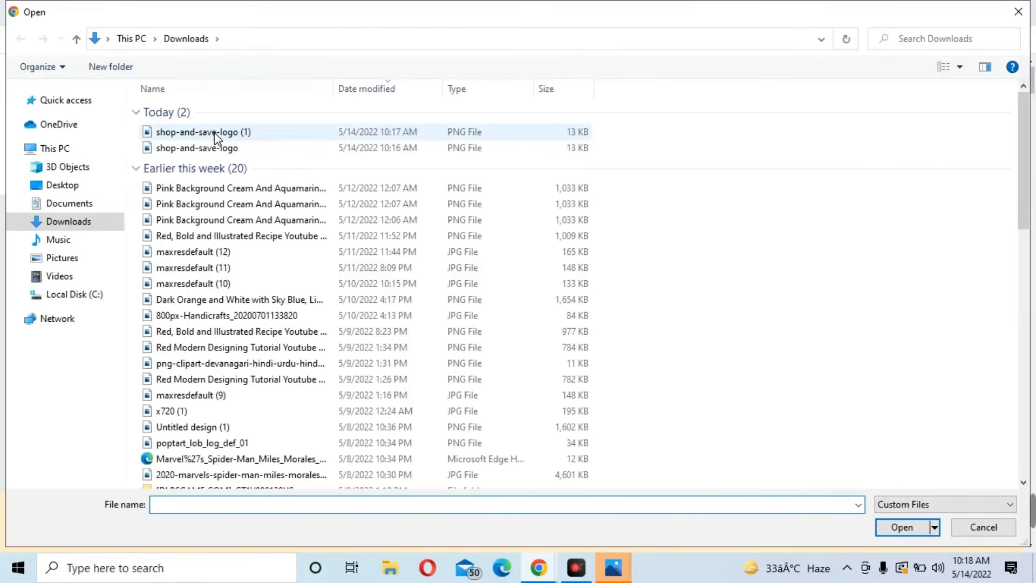
left_click(215, 136)
double_click(216, 136)
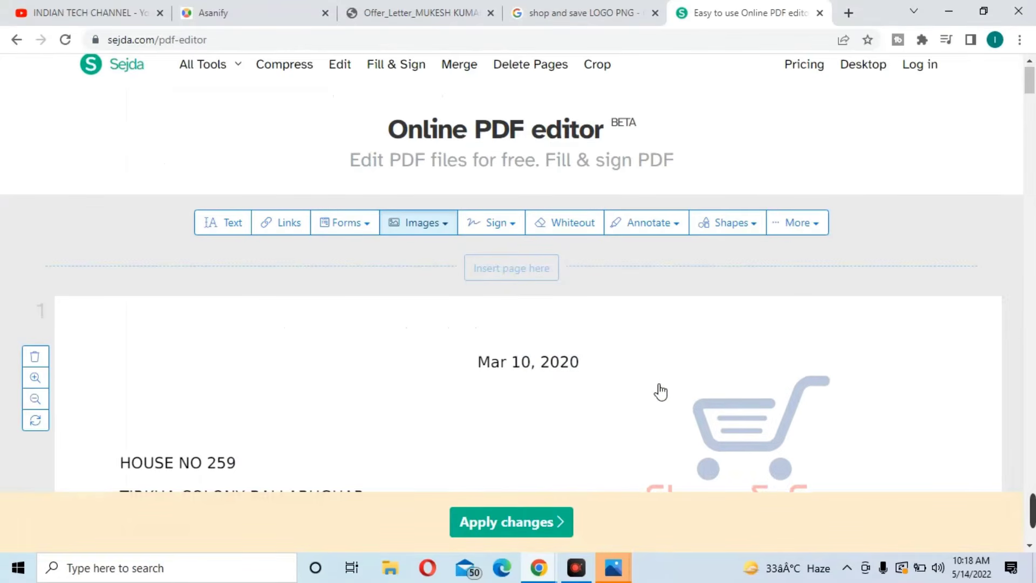
left_click(782, 320)
Shrink the top-right Shop & Save logo slightly using its corner handle
left_click(698, 345)
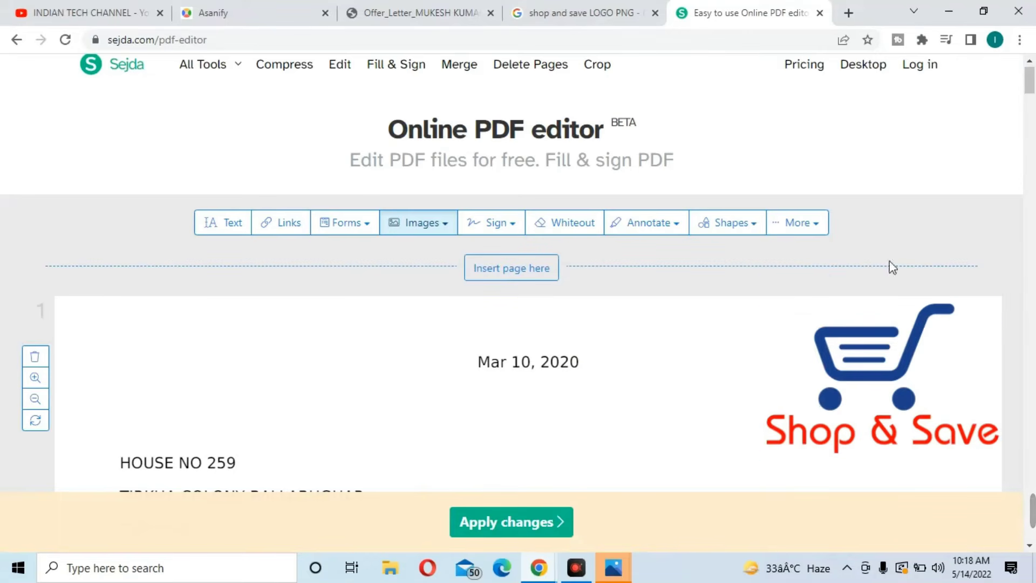
left_click_drag(1032, 84, 1031, 93)
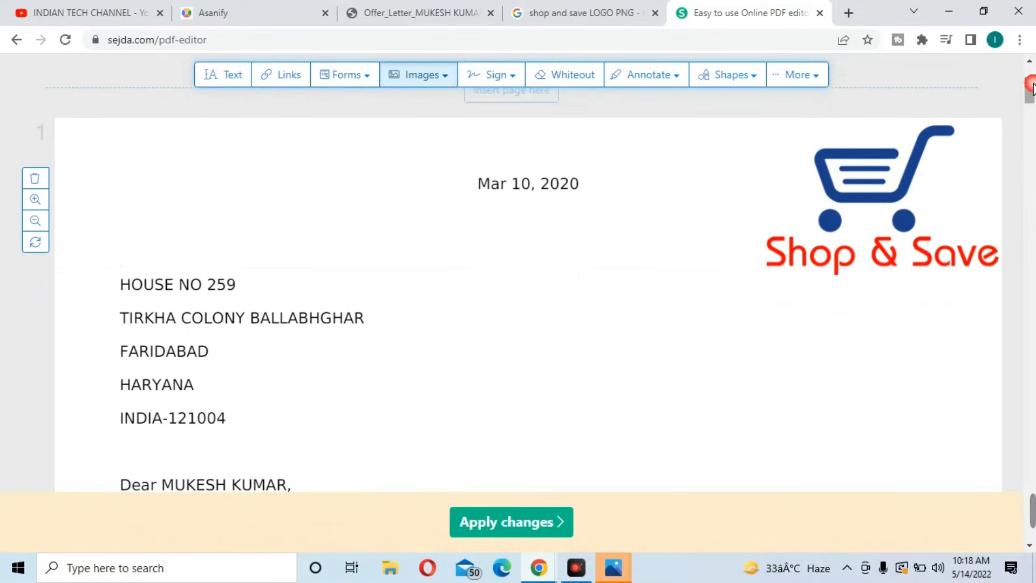
left_click(858, 196)
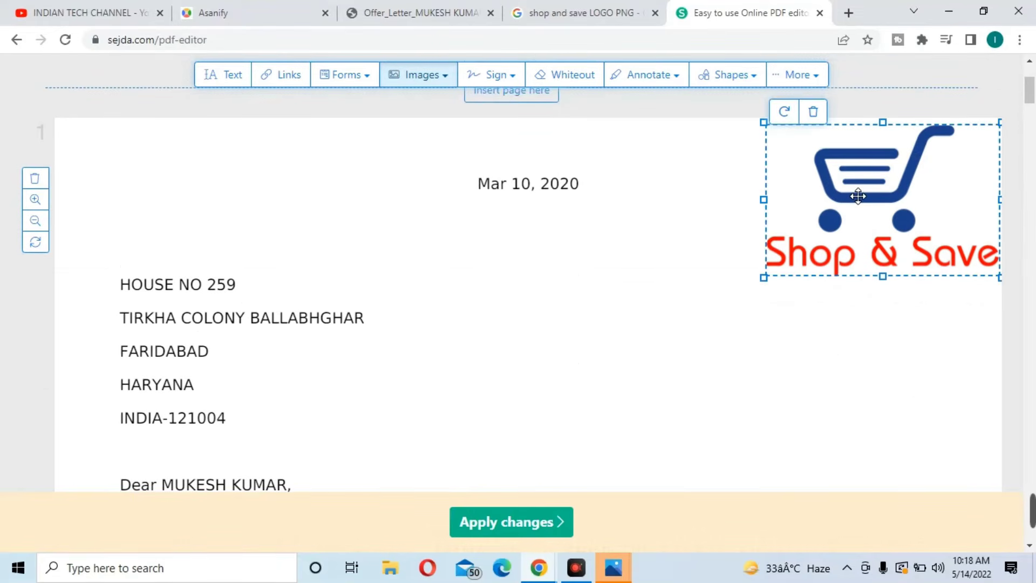
left_click(775, 273)
left_click(777, 275)
left_click_drag(766, 278, 836, 246)
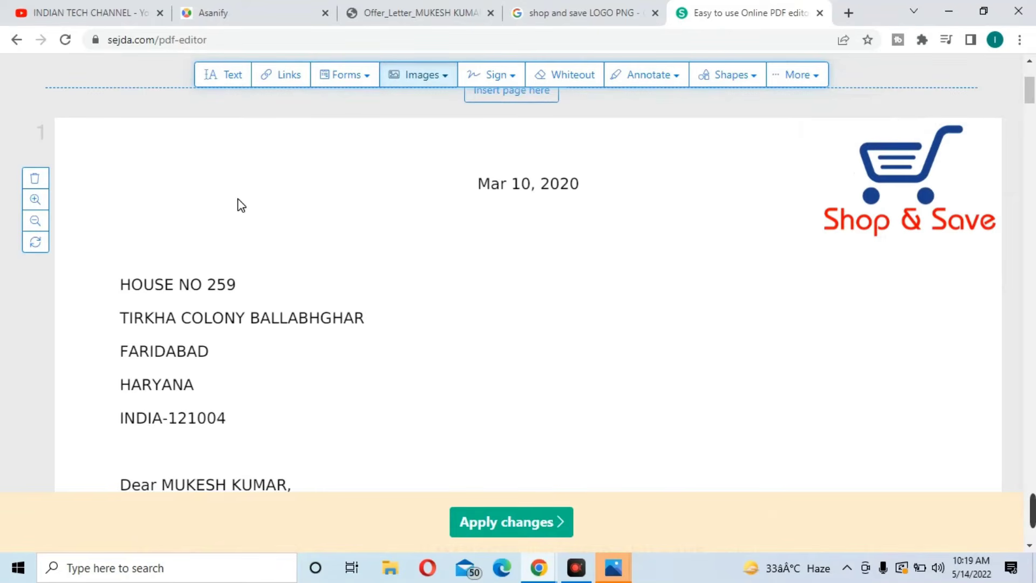
Place the saved logo again, move it to the top-left corner and shrink it
left_click(415, 76)
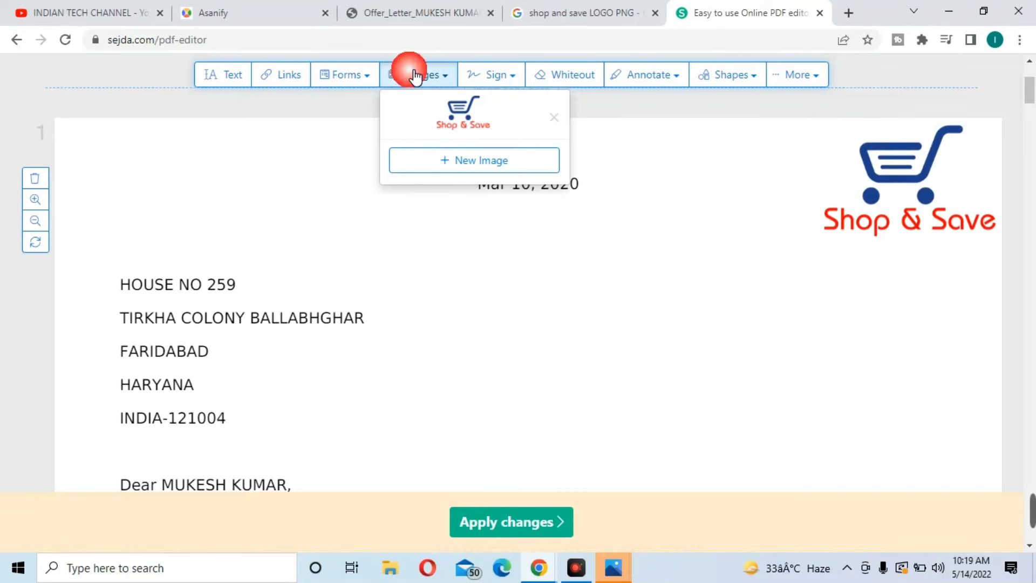
left_click(462, 120)
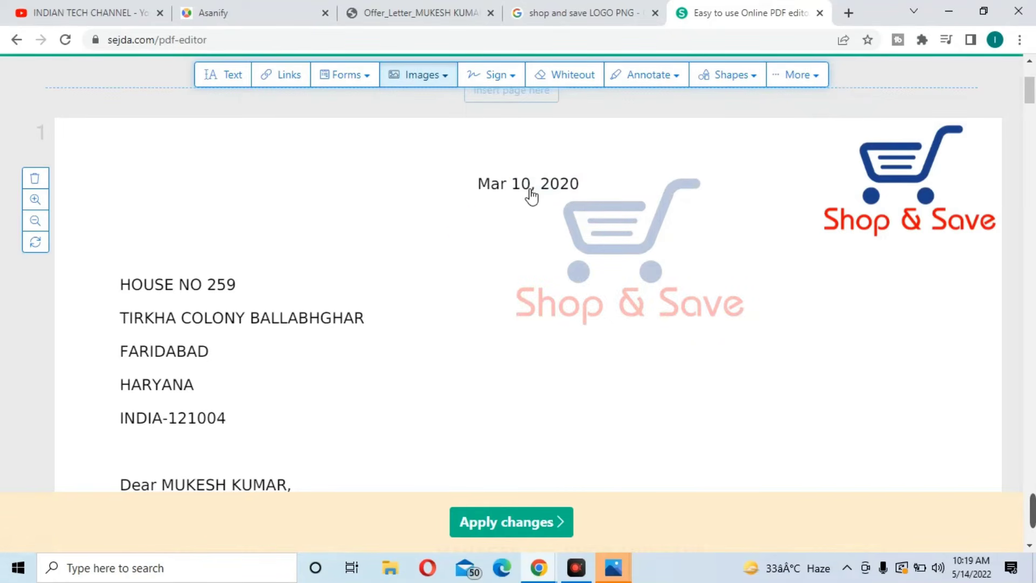
left_click(117, 133)
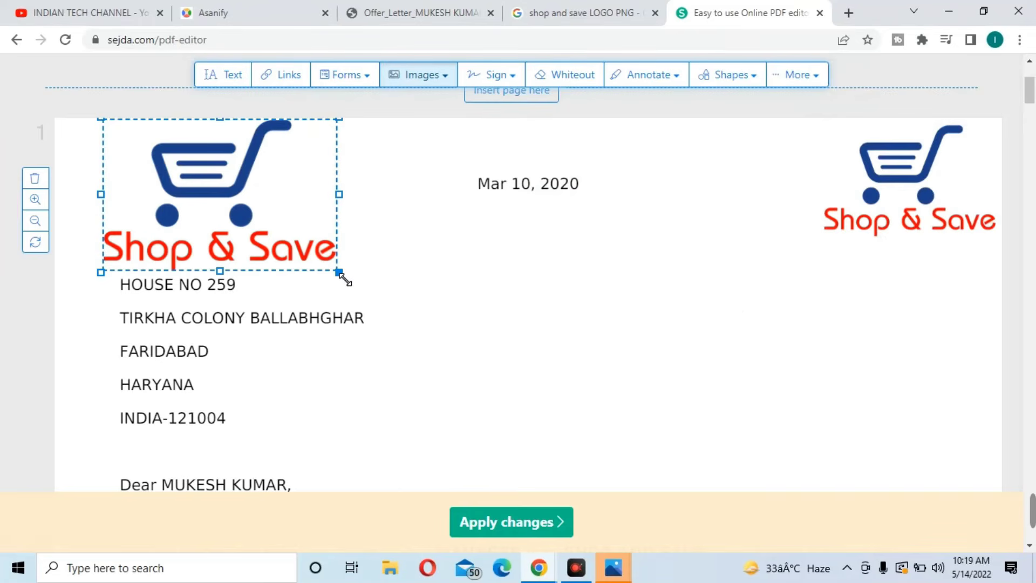
left_click_drag(339, 273, 291, 243)
right_click(273, 234)
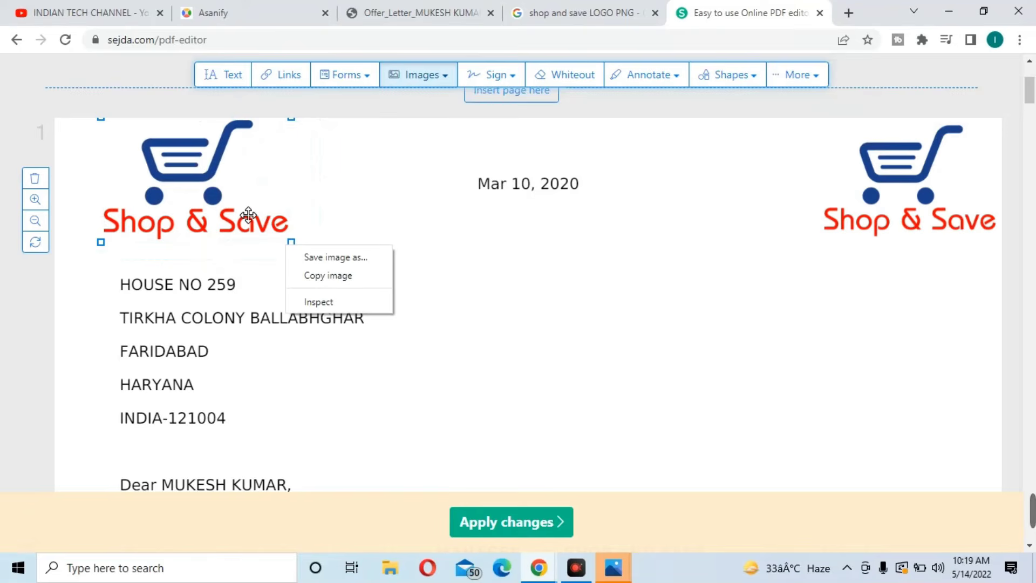
left_click_drag(243, 215, 202, 215)
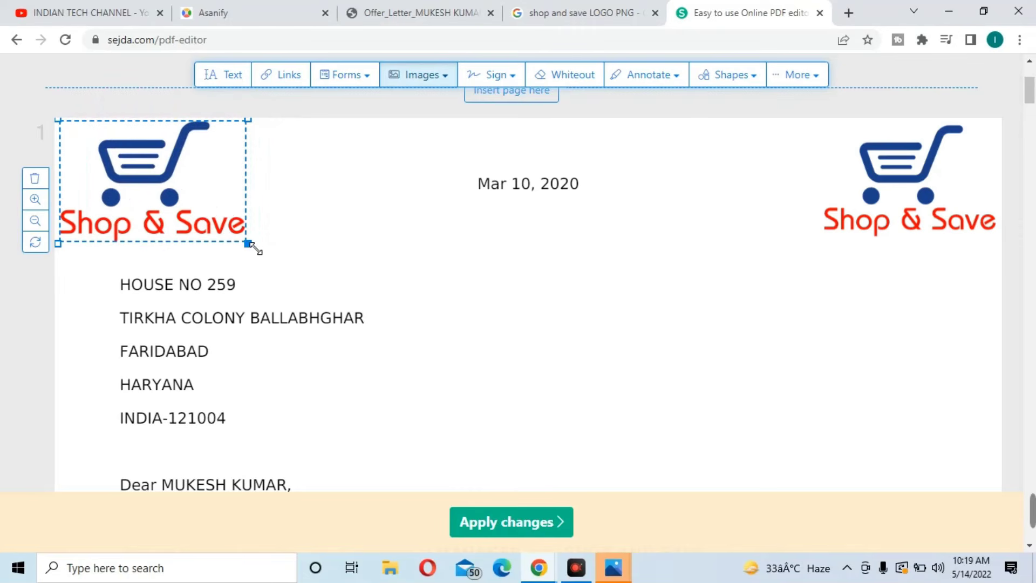
left_click_drag(252, 246, 233, 233)
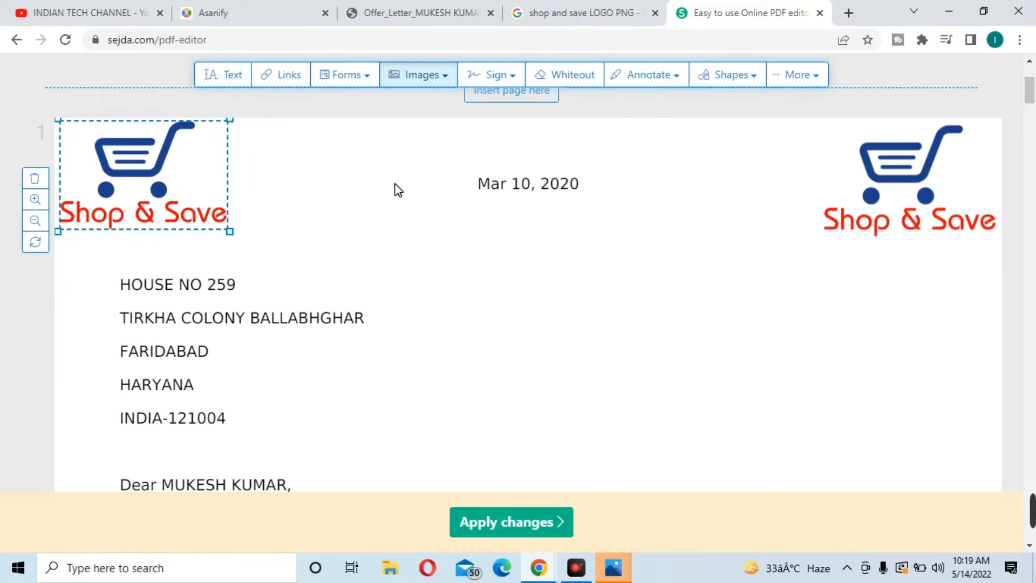
double_click(383, 192)
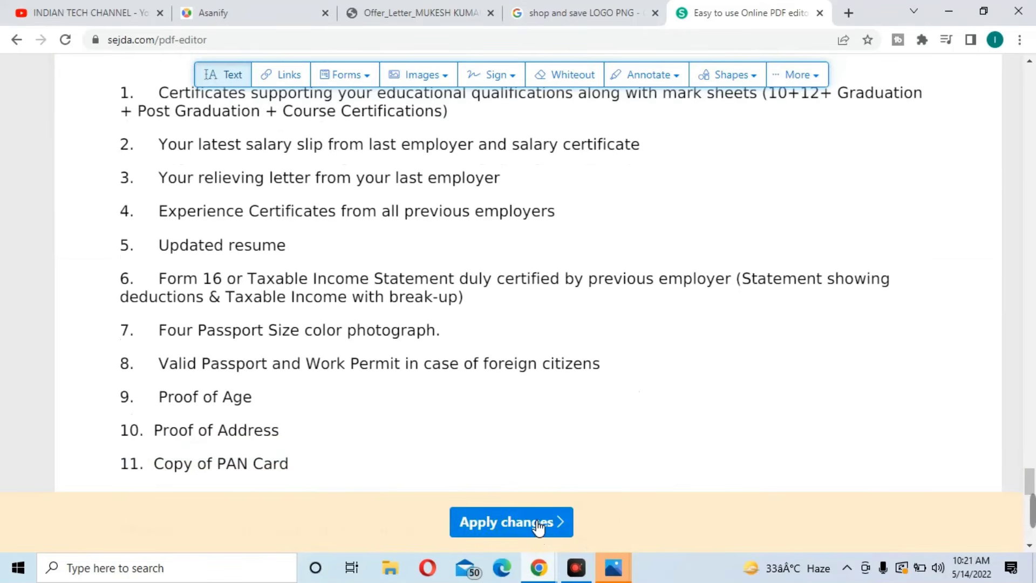
Apply the logo changes and download the finished offer letter PDF
left_click(532, 520)
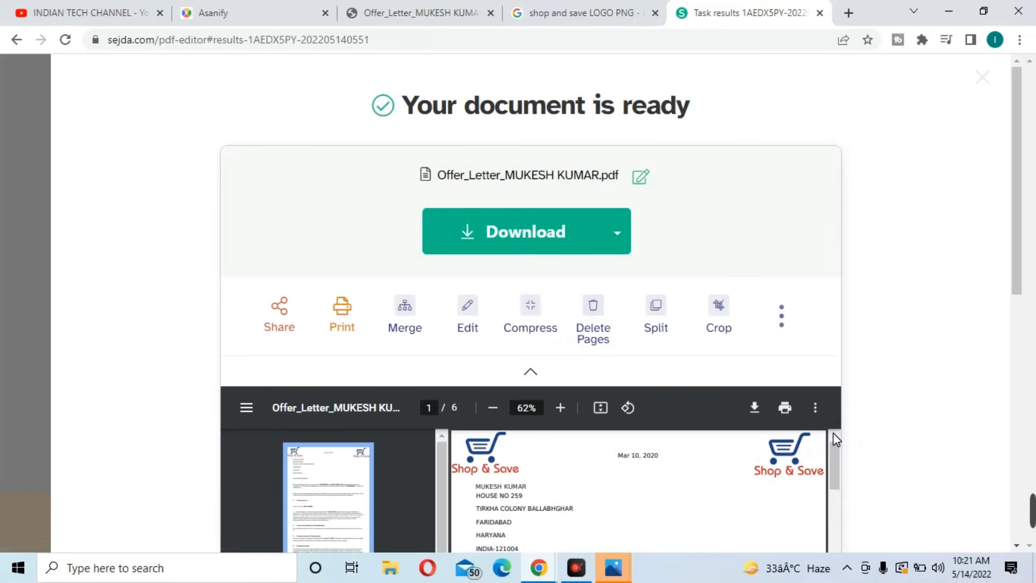
left_click(549, 236)
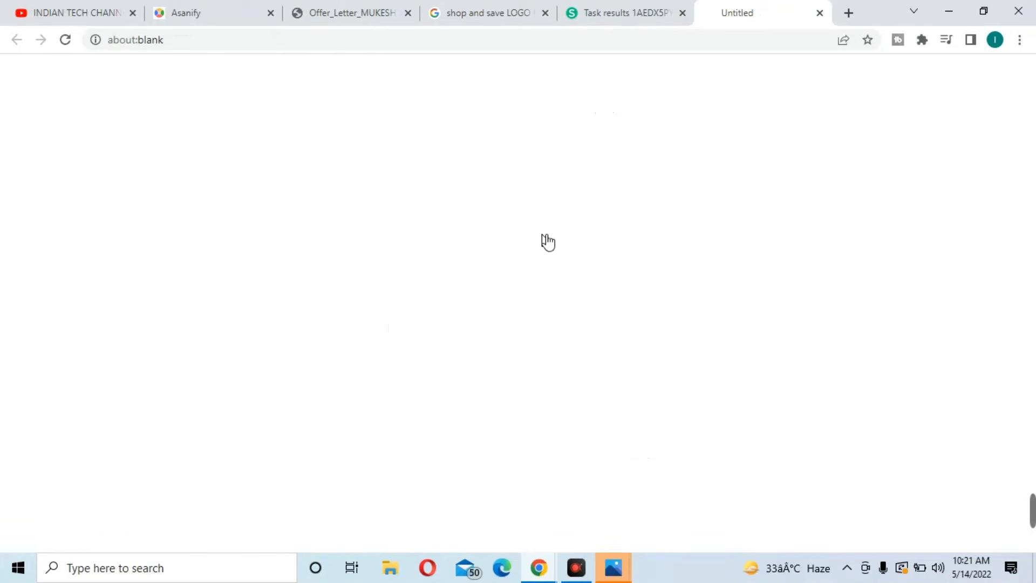